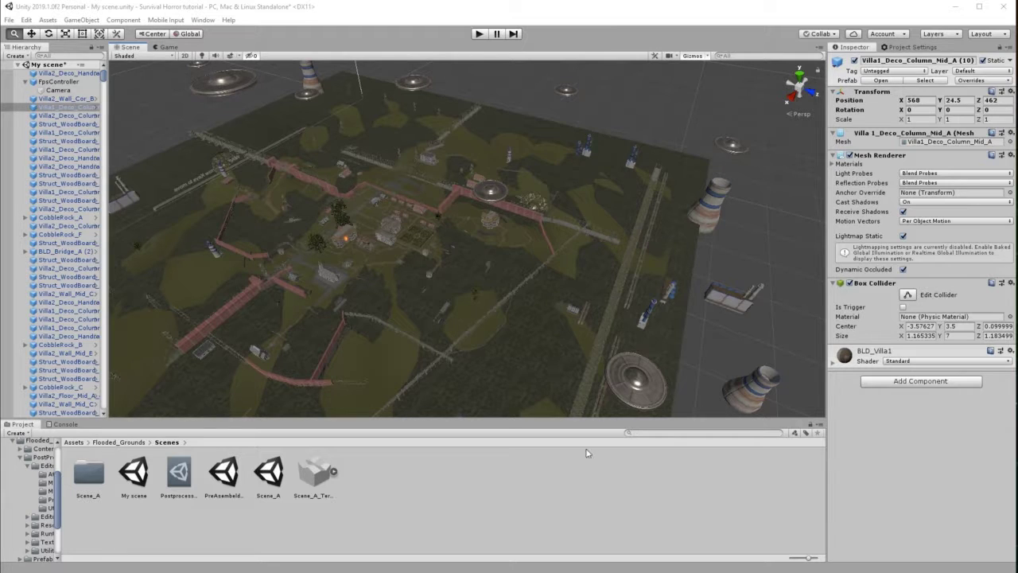
left_click(8, 20)
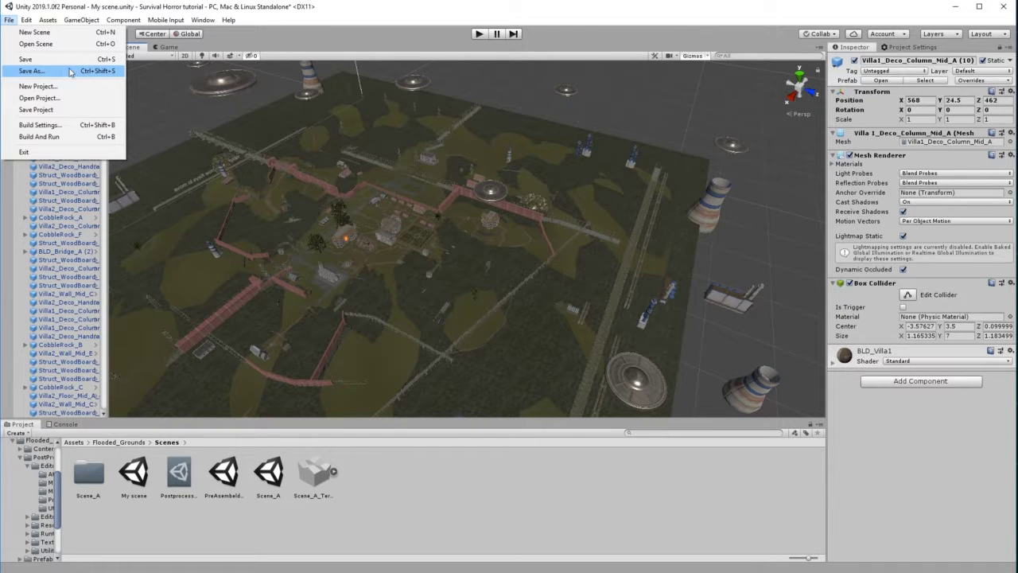
left_click(369, 510)
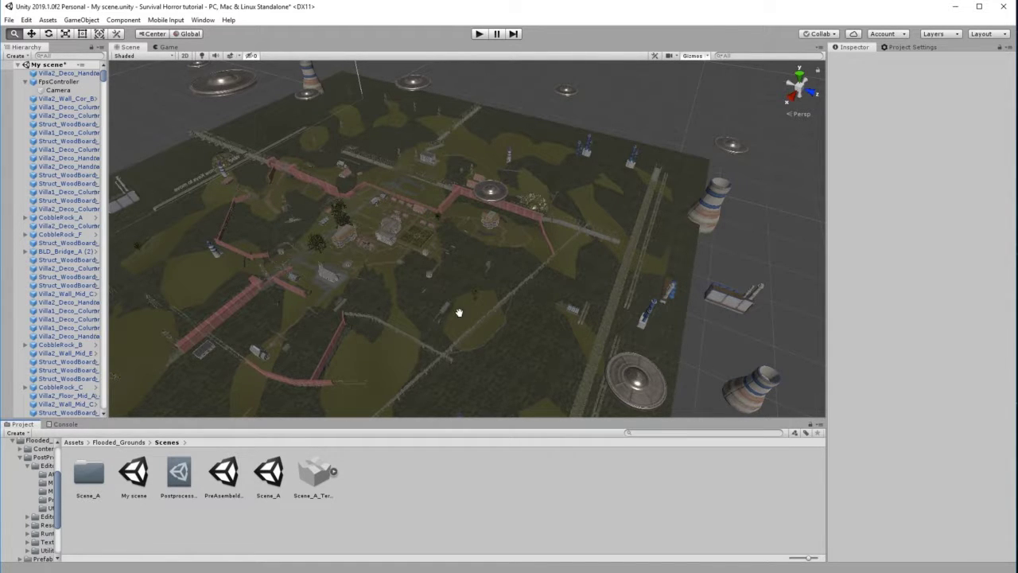
- Examine the whole map from above, including the flying saucers placed over and around the terrain
left_click_drag(273, 278, 391, 337)
left_click_drag(359, 327, 498, 363, "alt")
left_click_drag(398, 325, 555, 352, "alt")
scroll(532, 309, "down", 2)
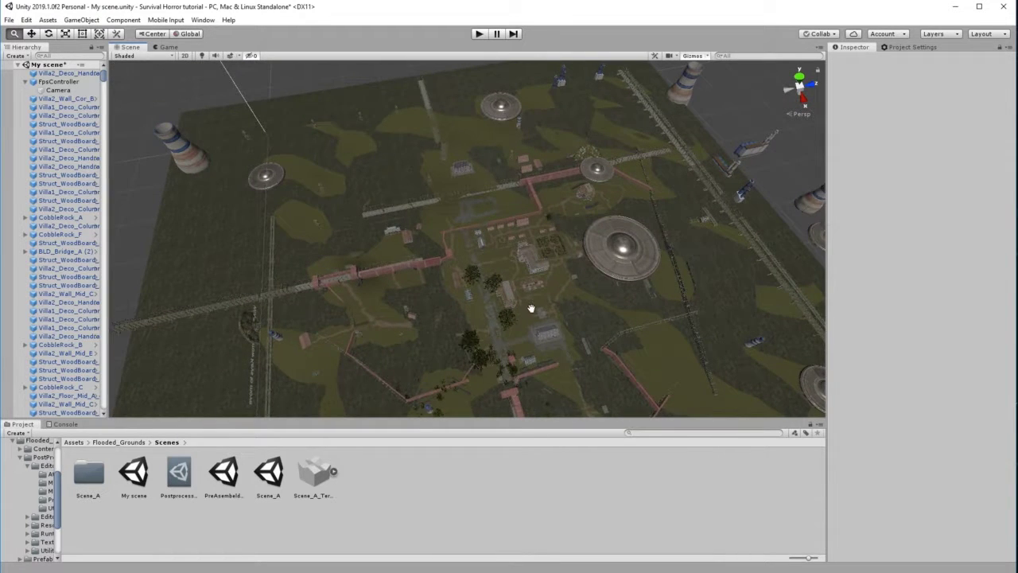
scroll(530, 308, "down", 5)
left_click_drag(521, 313, 597, 350, "alt")
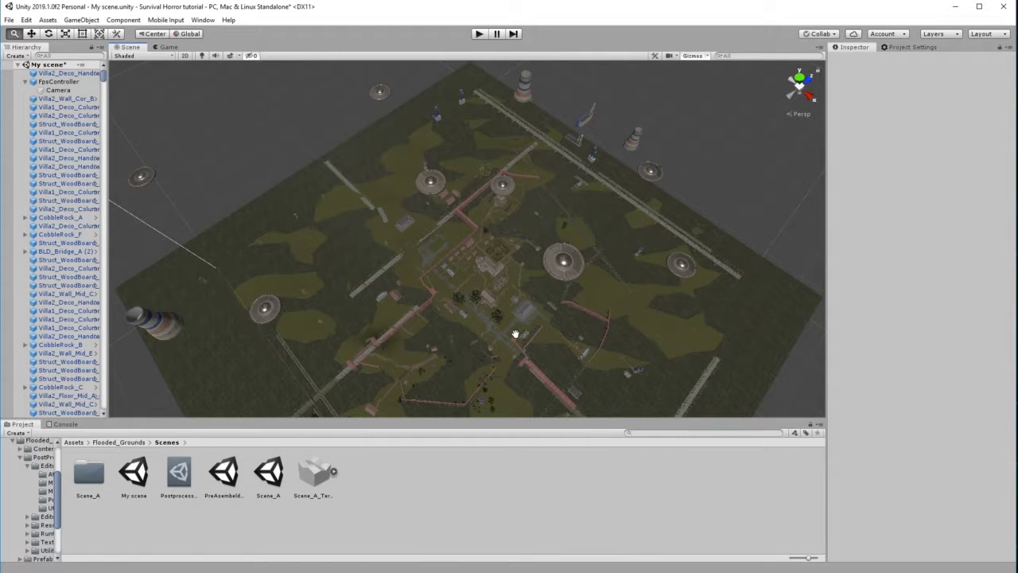
scroll(536, 334, "down", 4)
left_click_drag(535, 334, 534, 291)
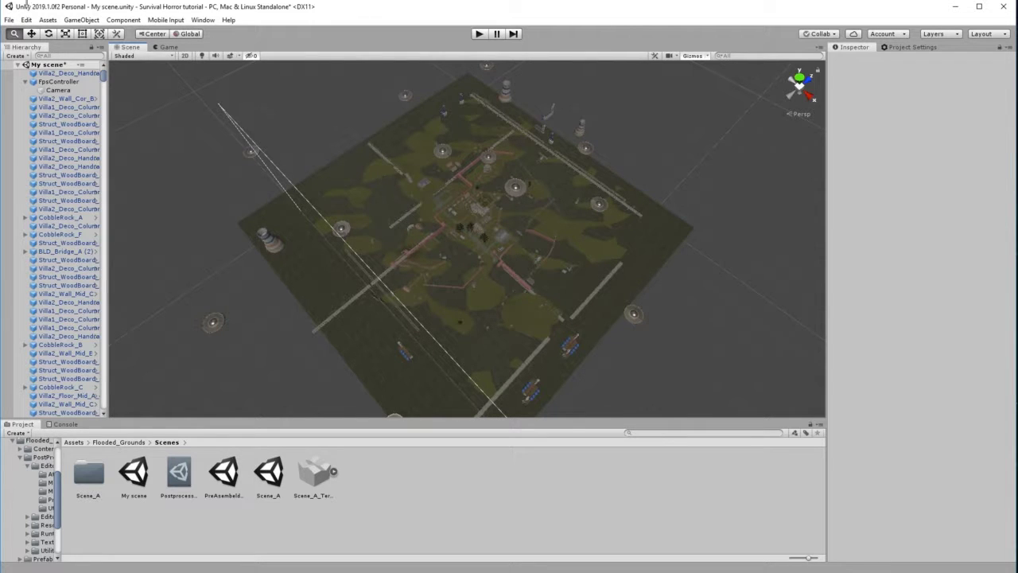
- Identify one of the flying saucers in the scene and filter the hierarchy by "Flying"
left_click(31, 34)
left_click(215, 323)
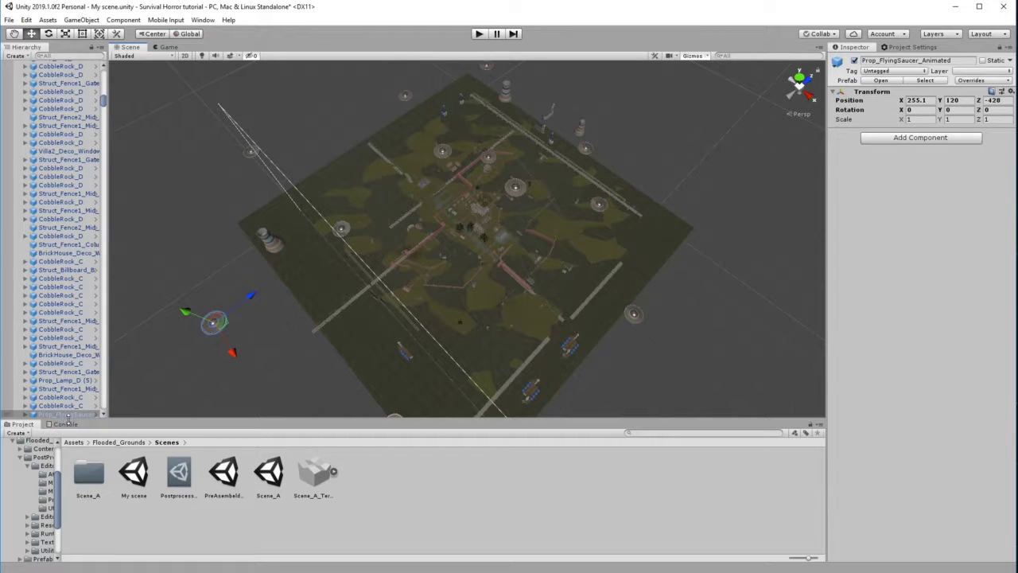
left_click_drag(101, 104, 105, 102)
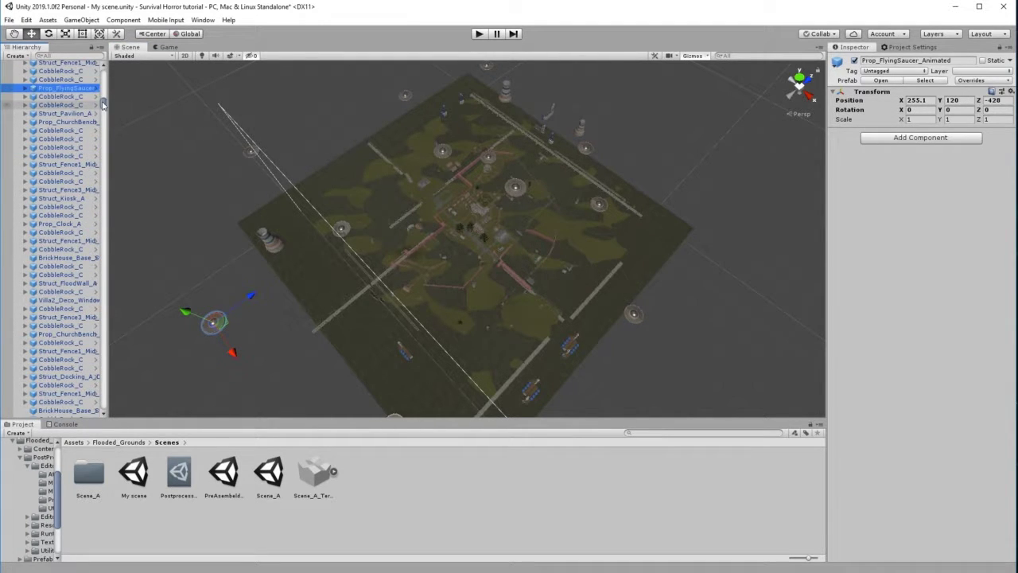
left_click(50, 90)
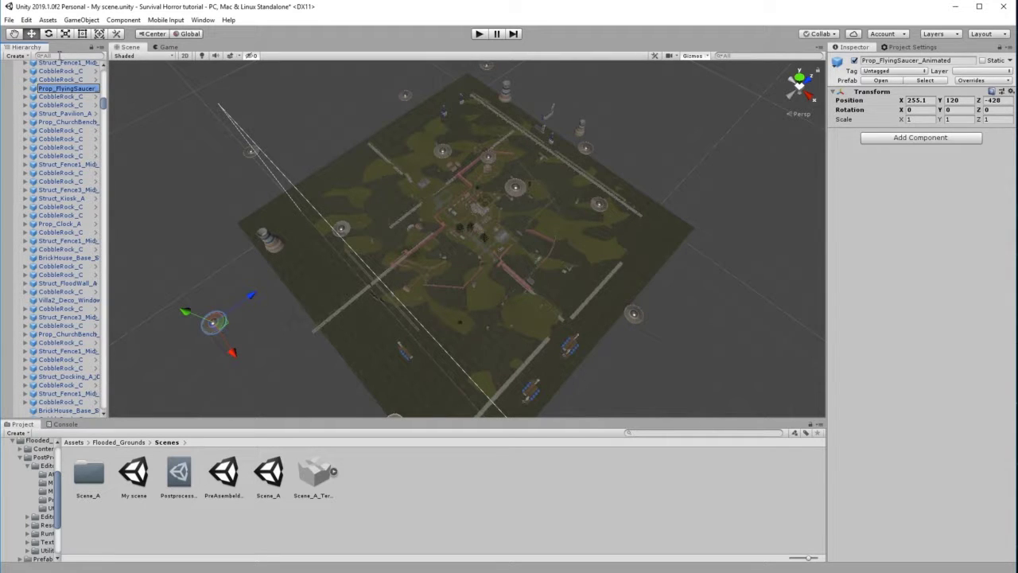
left_click(50, 96)
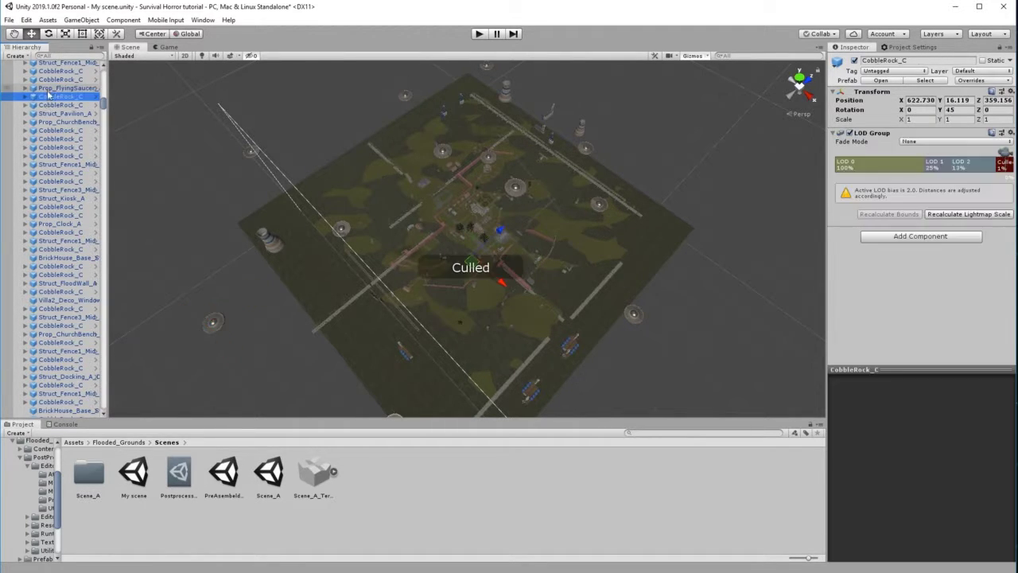
left_click(54, 89)
left_click(67, 56)
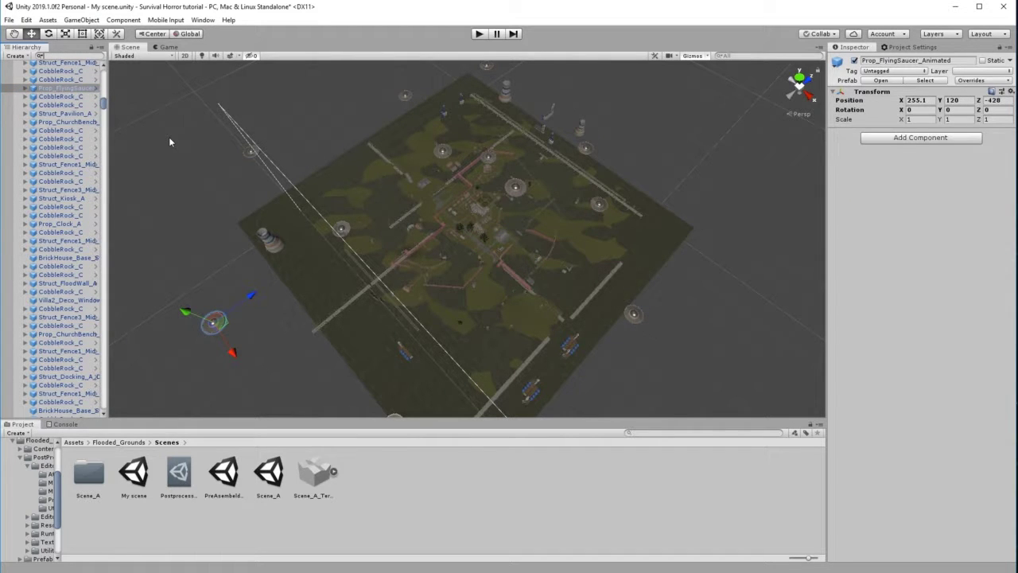
type("Flying")
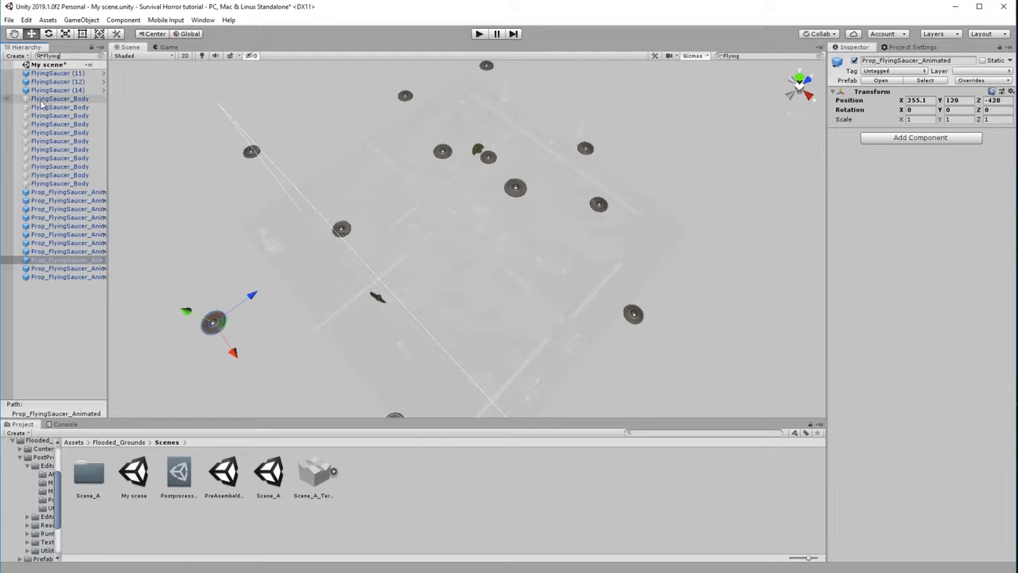
- Delete all the listed flying saucer objects, from FlyingSaucer (11) to the last Prop_FlyingSaucer_Animated, and clear the hierarchy filter
left_click(48, 74)
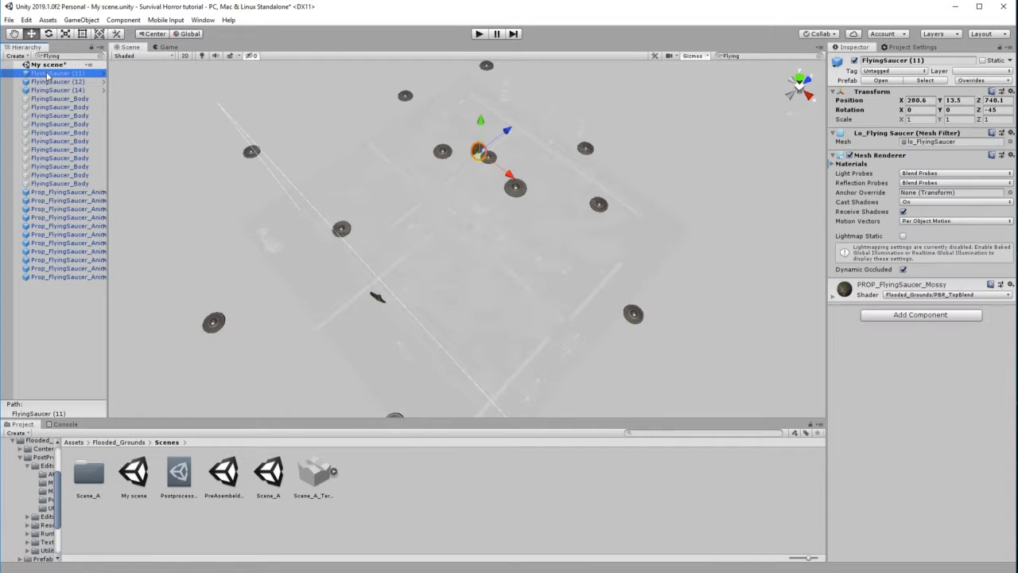
left_click(56, 280, "shift")
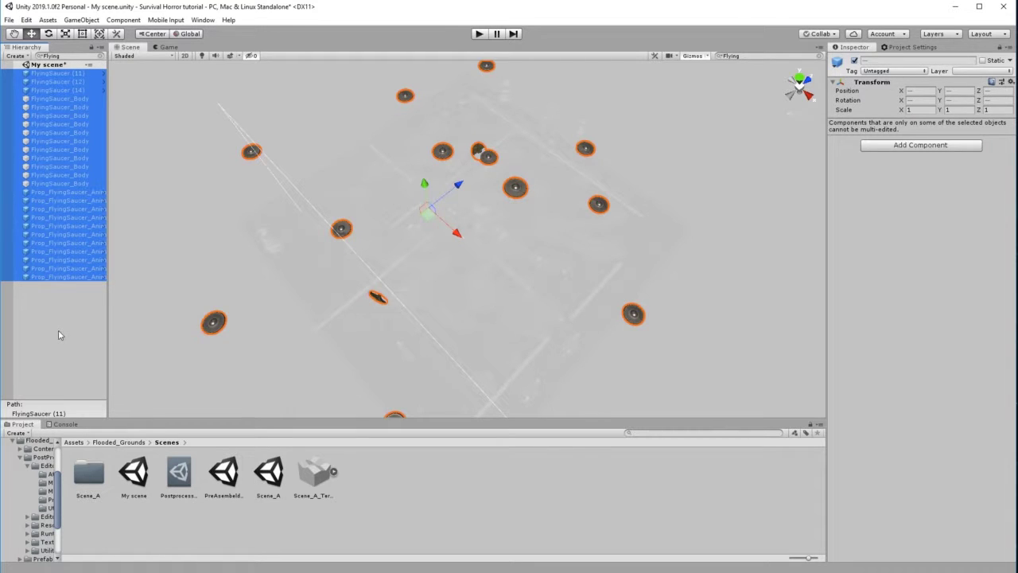
key("Delete")
left_click_drag(64, 55, 36, 57)
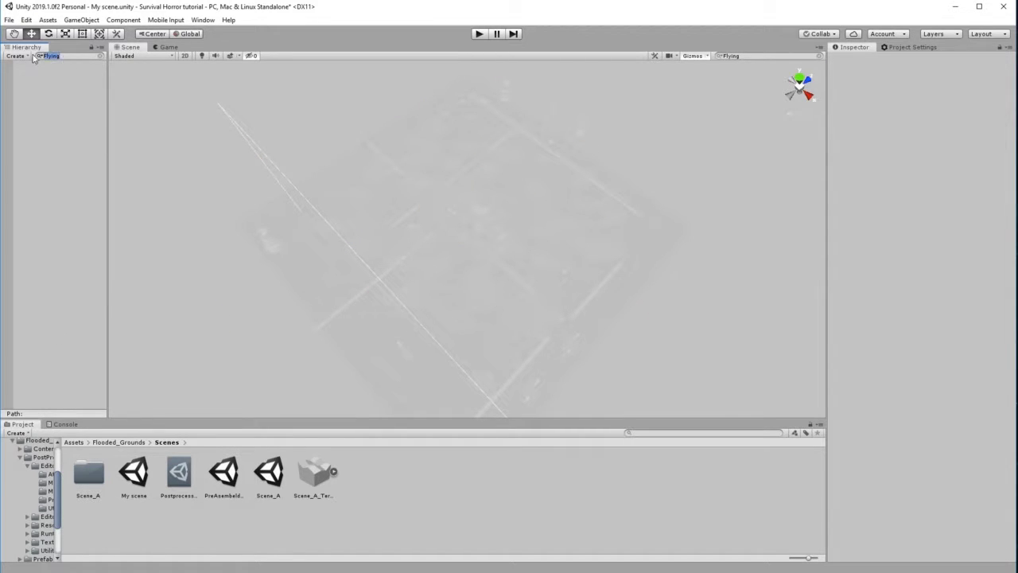
key("BackSpace")
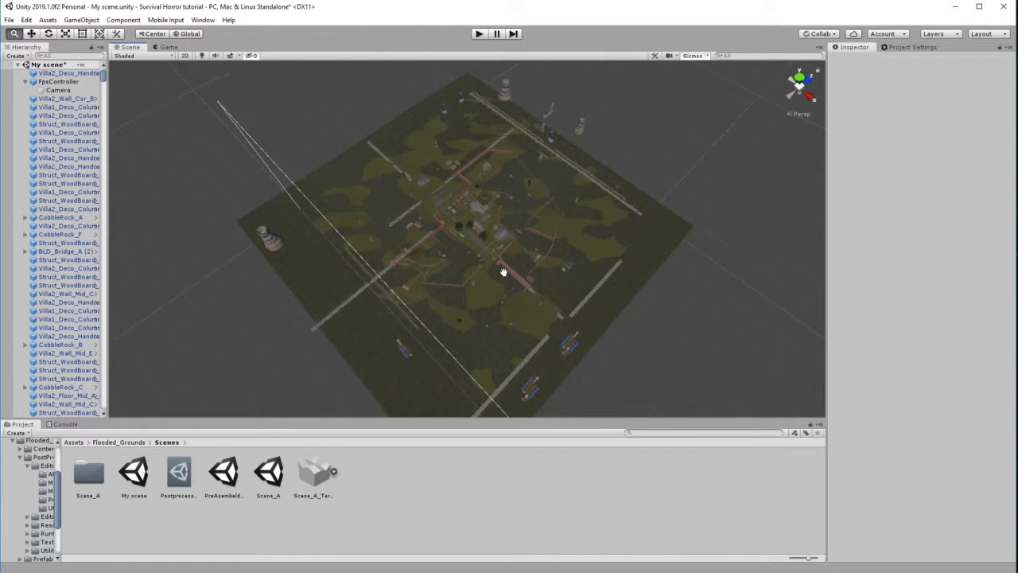
- Examine the terrain, the red blocker walls and the surroundings of the striped lighthouse outside the fenced village
middle_click_drag(504, 273, 531, 247)
scroll(416, 227, "down", 5)
scroll(529, 250, "up", 5)
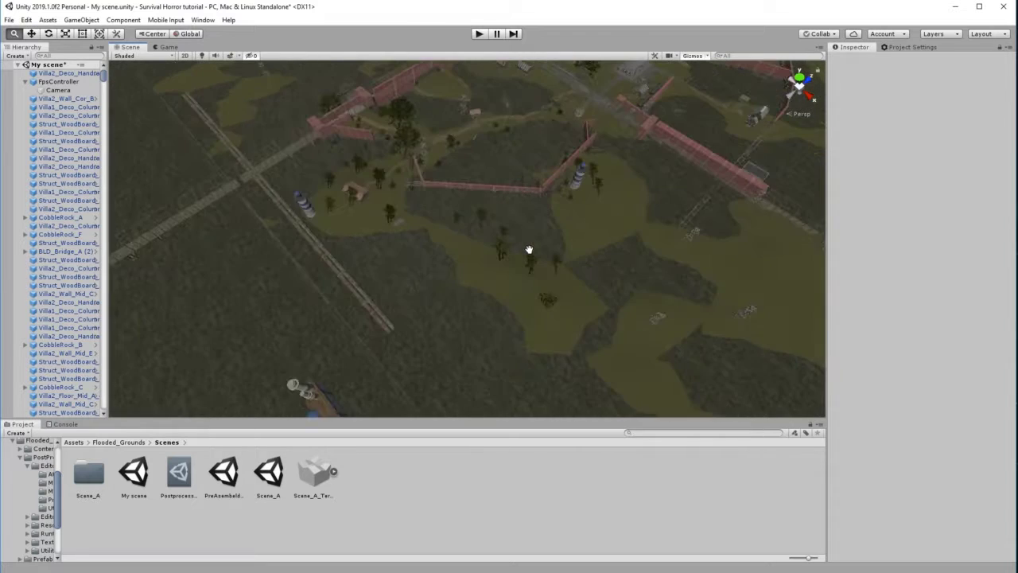
right_click_drag(527, 249, 593, 209)
scroll(559, 240, "down", 2)
middle_click_drag(556, 241, 568, 227)
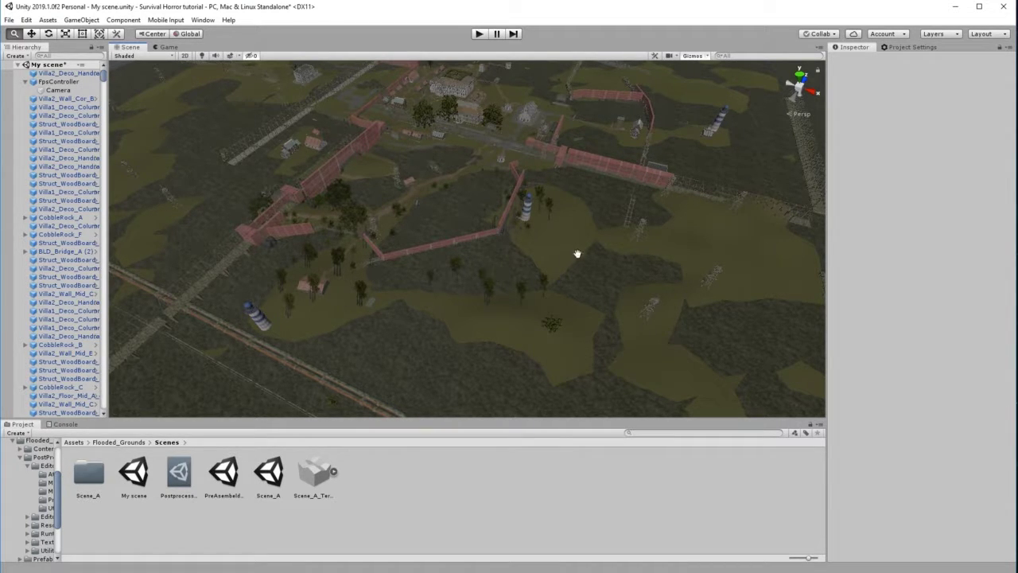
left_click_drag(586, 232, 430, 234)
right_click_drag(429, 234, 305, 200)
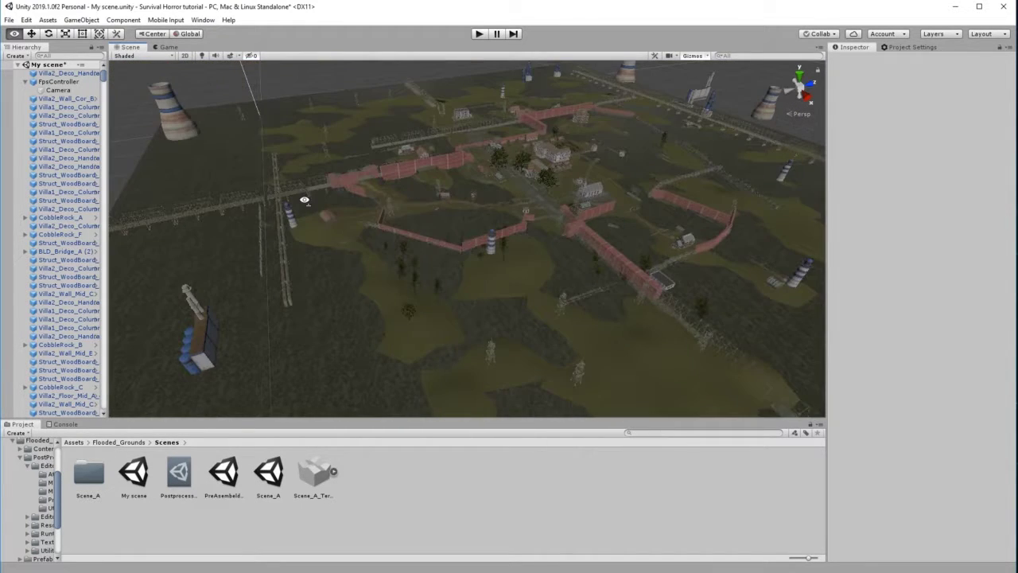
left_click_drag(526, 275, 493, 277)
scroll(491, 277, "up", 6)
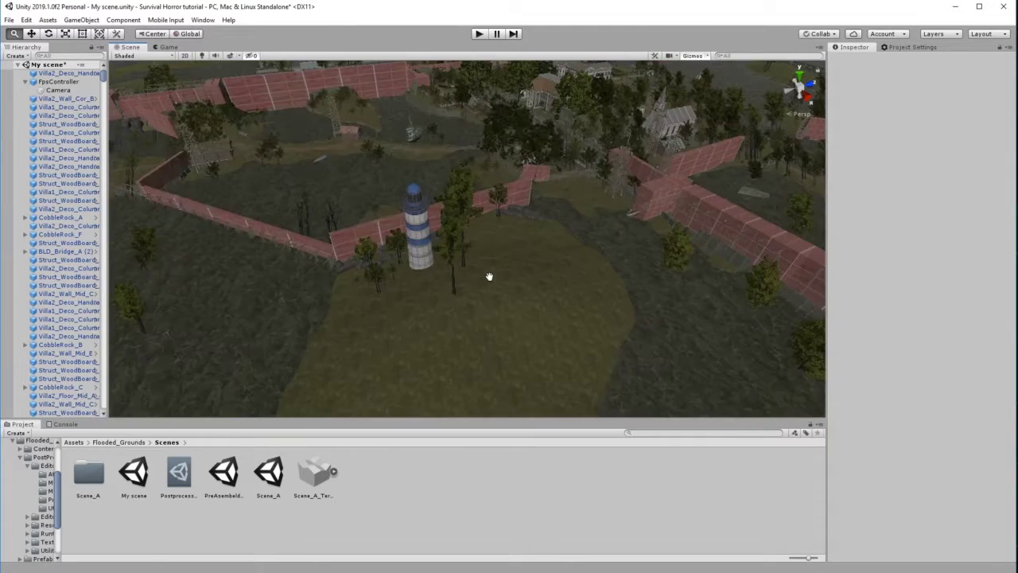
right_click_drag(504, 278, 574, 259)
left_click_drag(449, 288, 623, 347)
scroll(528, 284, "up", 2)
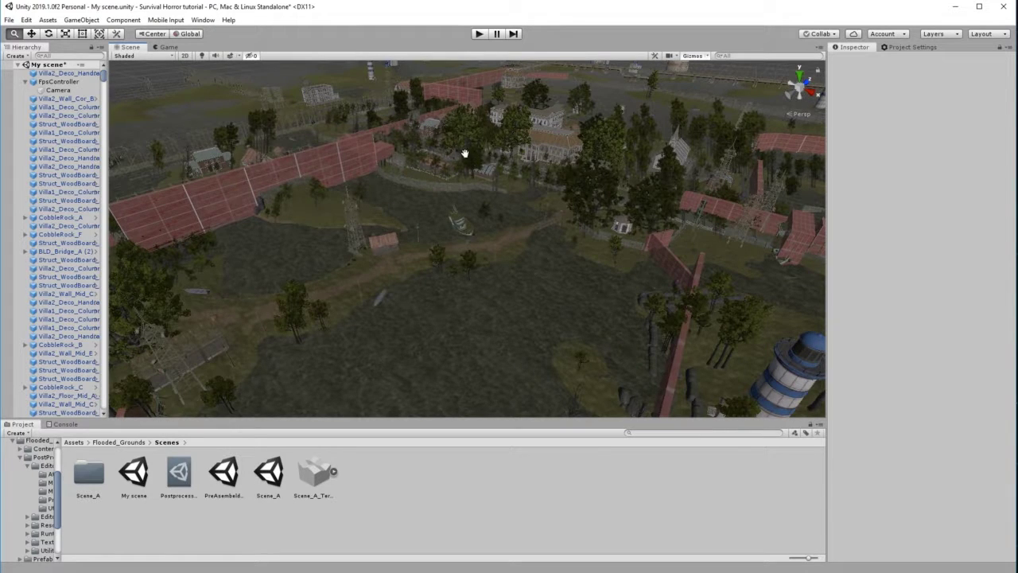
left_click_drag(692, 369, 588, 295)
scroll(588, 295, "down", 6)
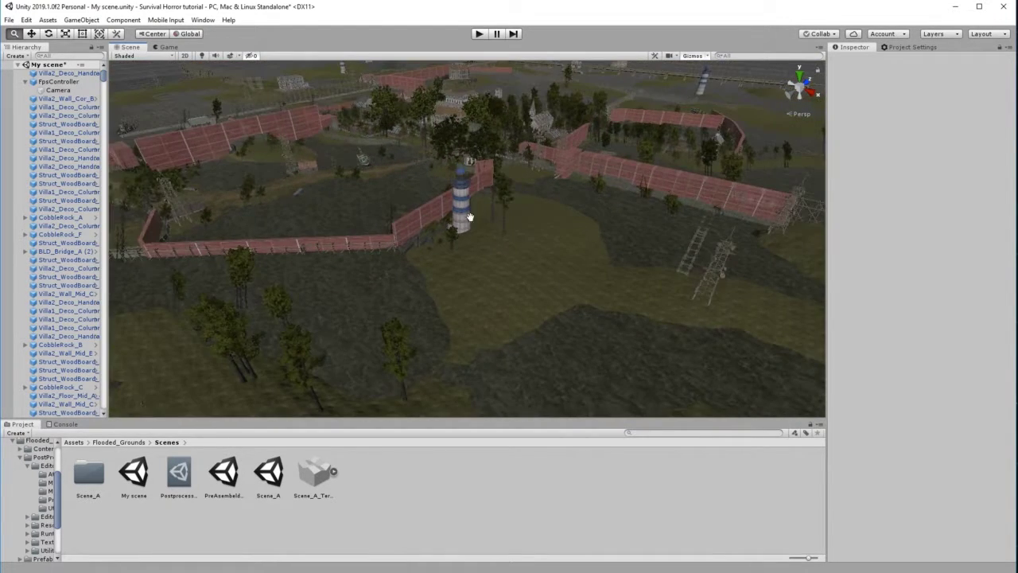
- Delete the red blocker wall _BLOCKERCUBE (83) that runs beside the striped lighthouse
scroll(472, 247, "up", 5)
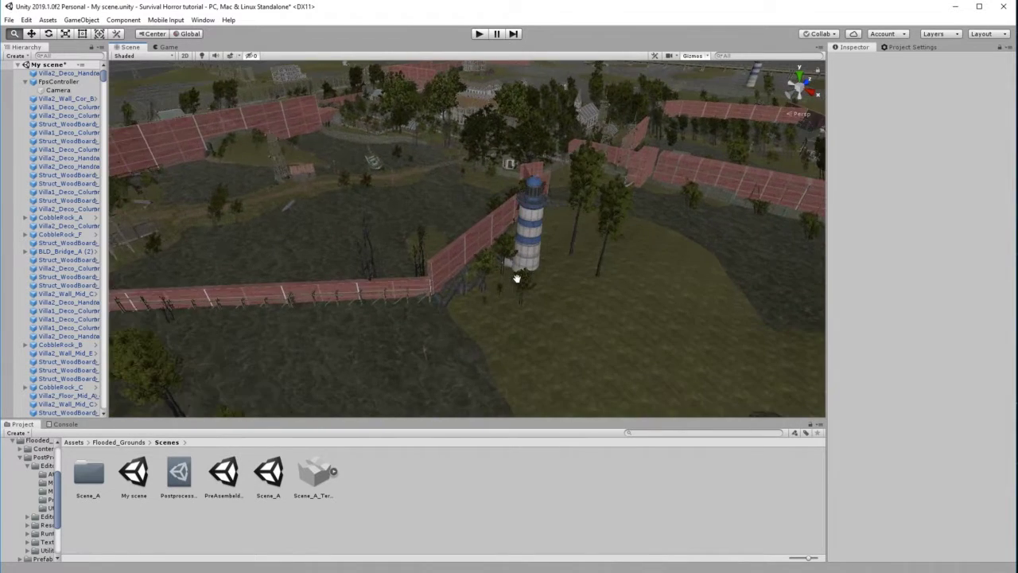
left_click_drag(526, 286, 607, 305, "alt")
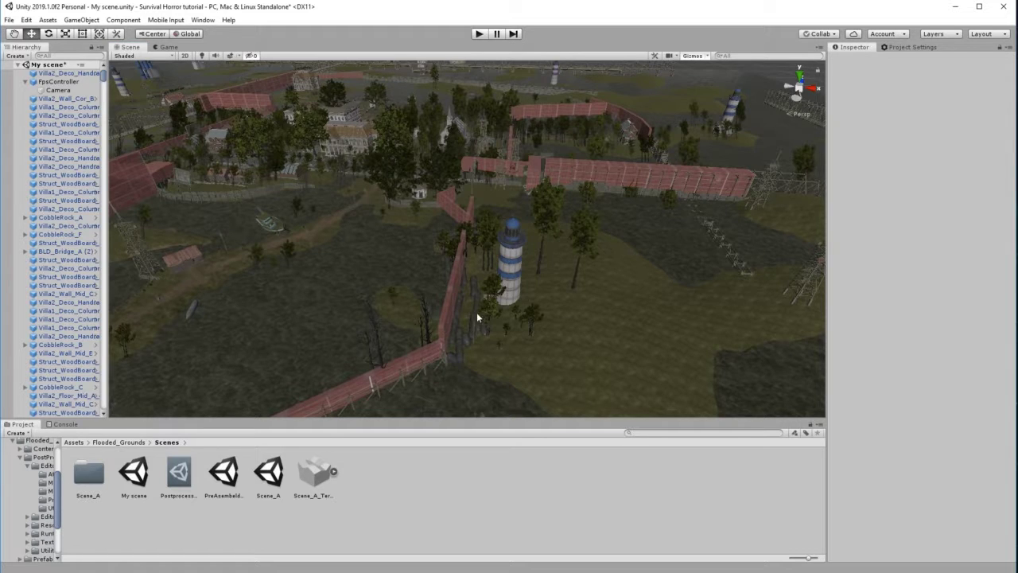
left_click(444, 315)
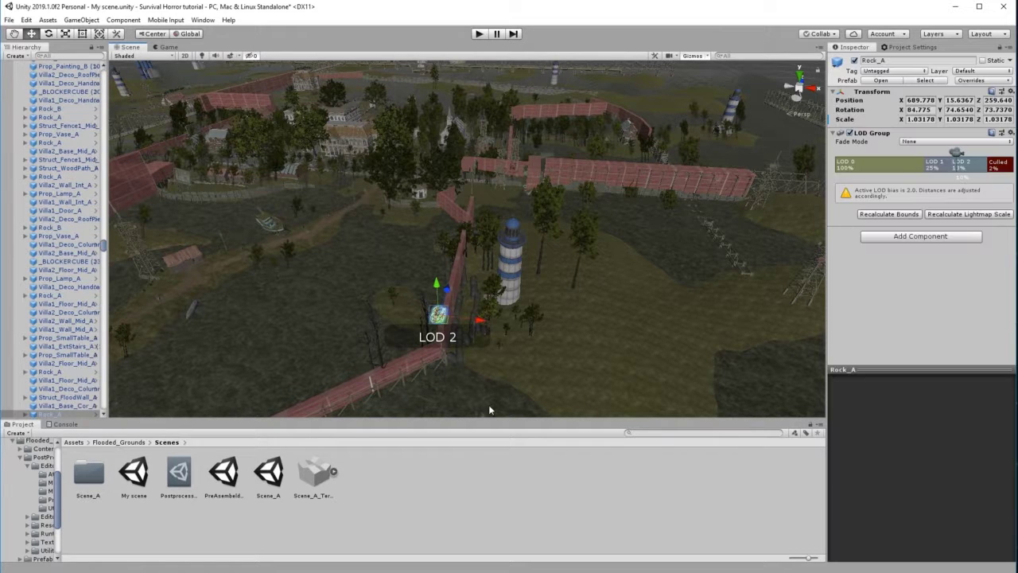
left_click(457, 280)
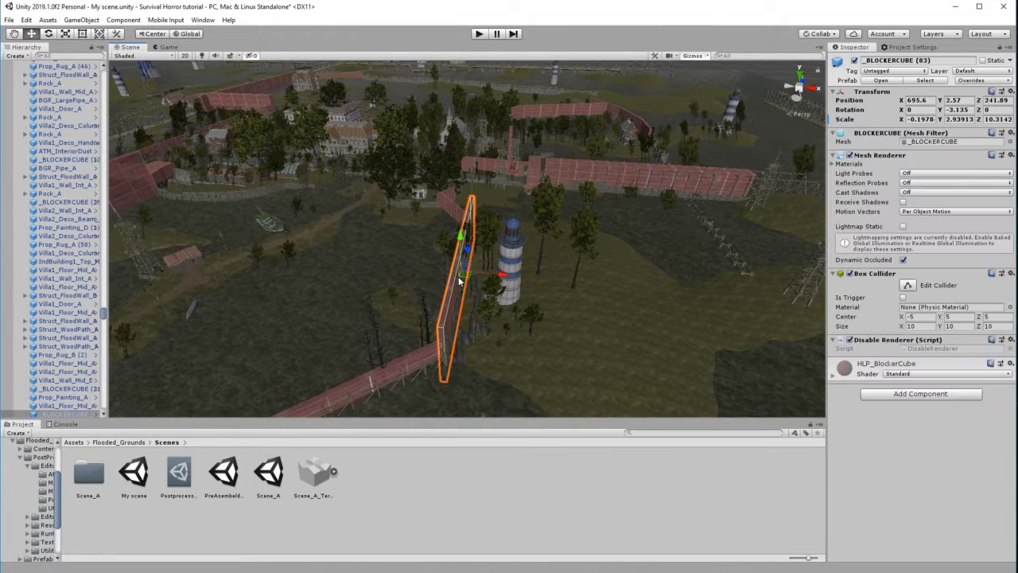
left_click(540, 370)
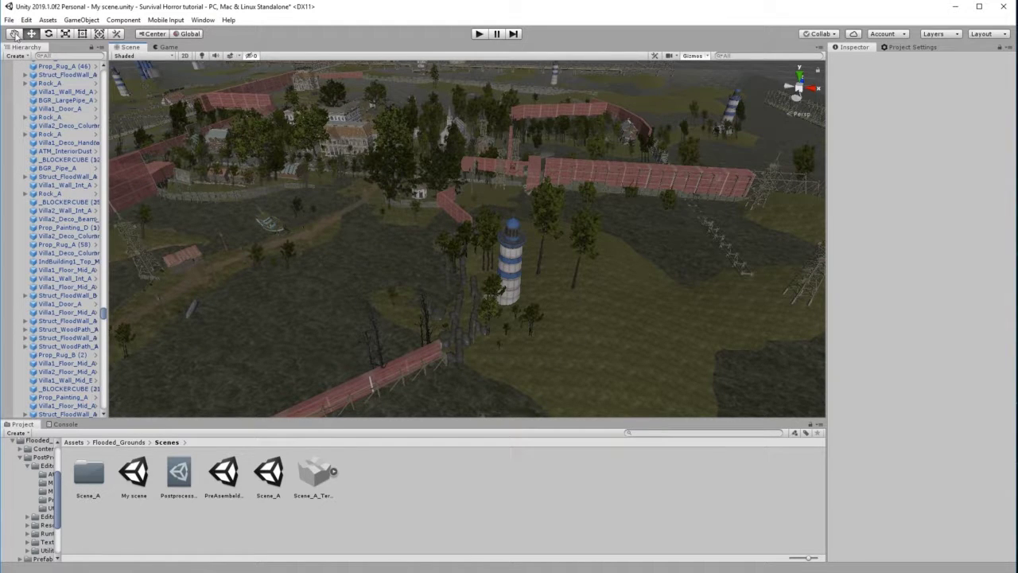
- Examine the open ground around the lighthouse and the remaining blocker walls from several angles
middle_click_drag(602, 371, 525, 356)
right_click_drag(525, 355, 351, 324)
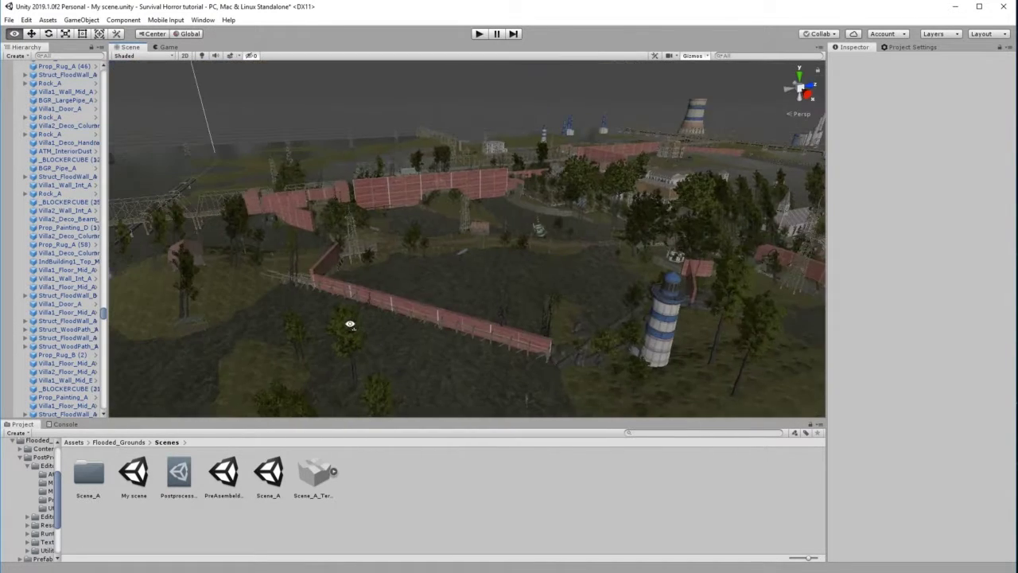
middle_click_drag(696, 369, 534, 352)
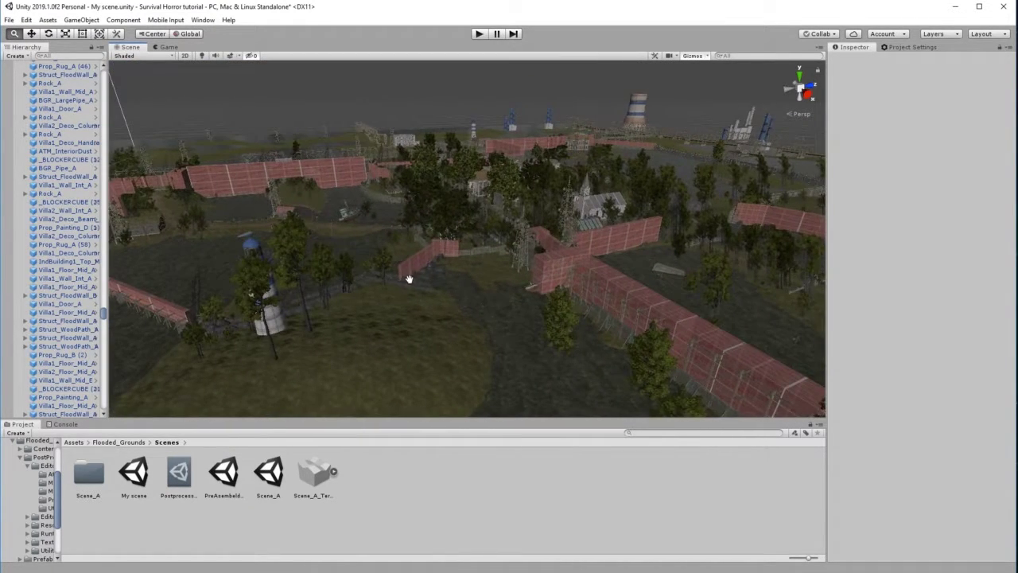
middle_click_drag(441, 377, 477, 373)
left_click_drag(477, 373, 683, 369, "alt")
right_click_drag(683, 369, 799, 374)
scroll(599, 371, "down", 2)
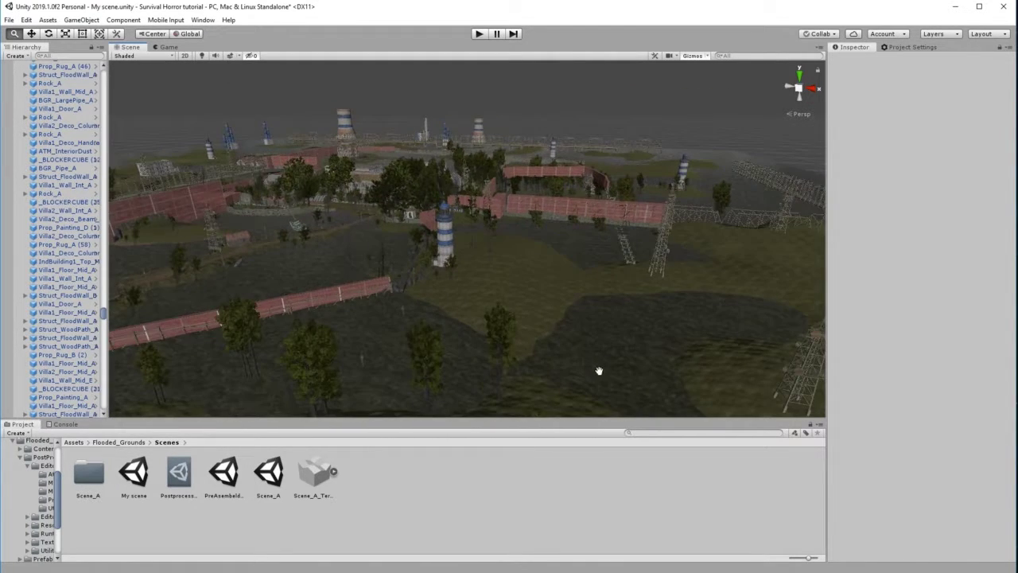
middle_click_drag(530, 308, 498, 302)
scroll(539, 330, "up", 2)
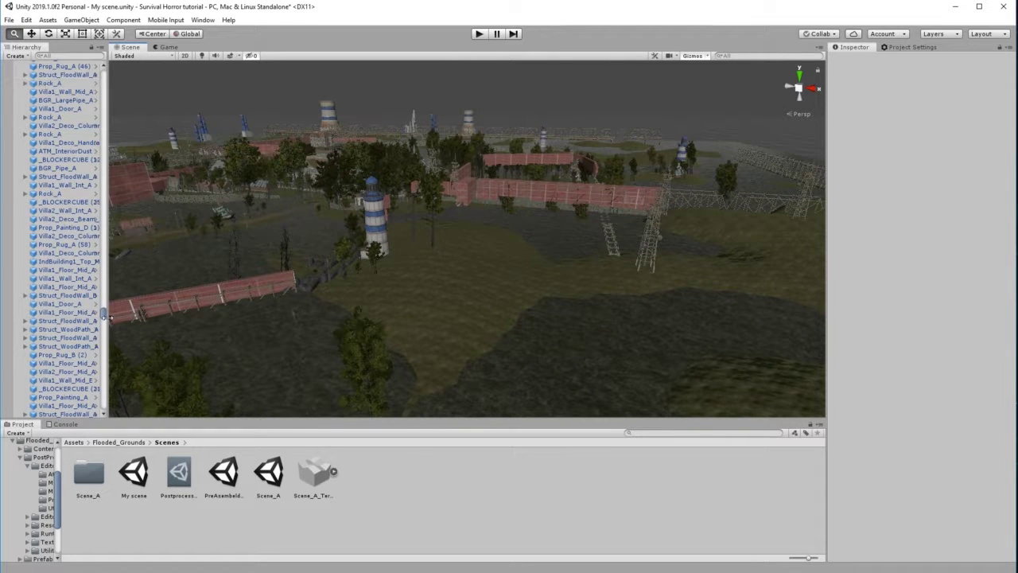
- Move the FpsController across the map to the ground beside the striped lighthouse, at about X 723.7 and Z 297.1
left_click_drag(104, 317, 119, 70)
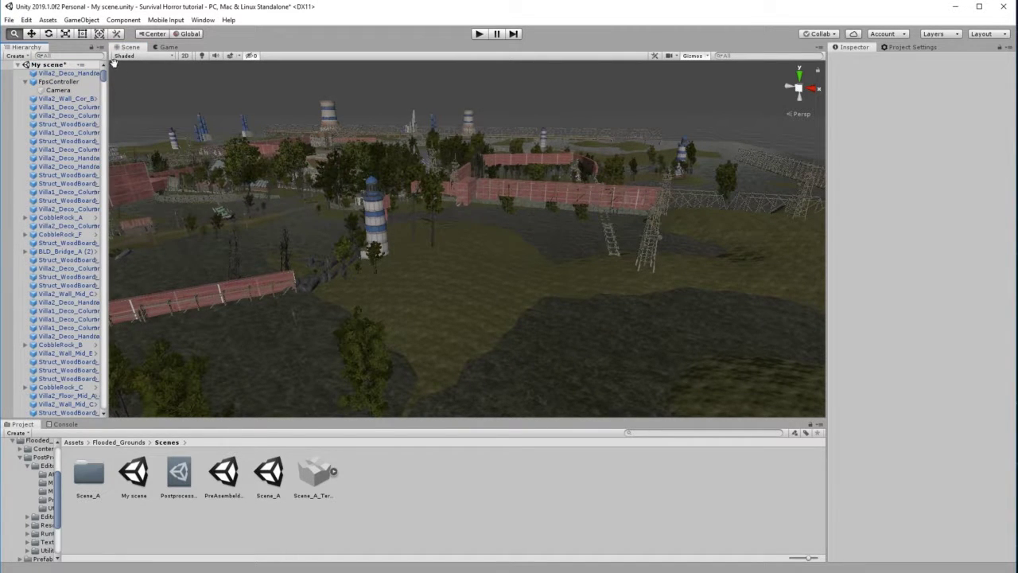
left_click(56, 83)
left_click(32, 36)
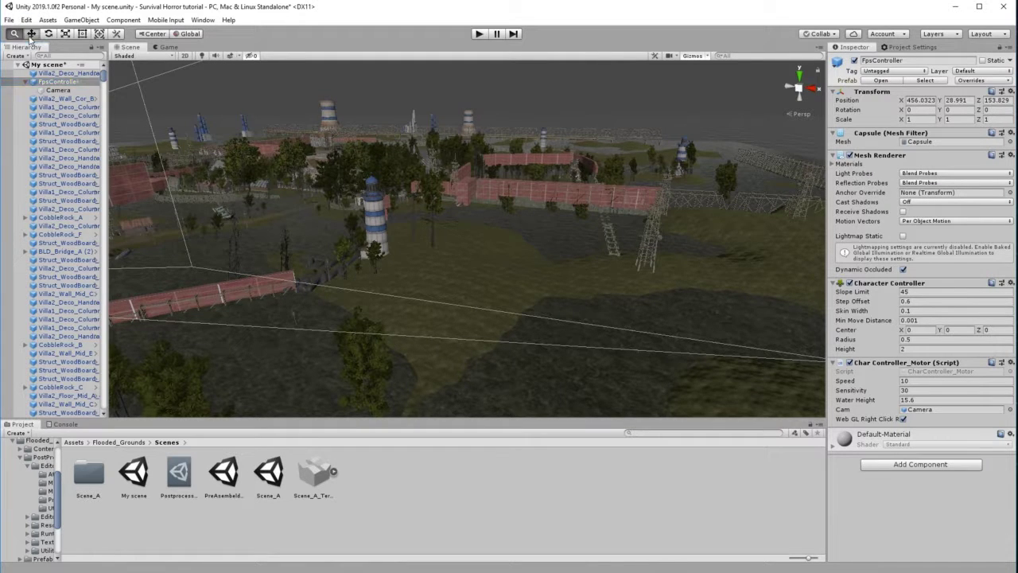
scroll(265, 234, "down", 4)
left_click_drag(260, 250, 484, 252)
scroll(471, 282, "up", 5)
scroll(467, 286, "up", 3)
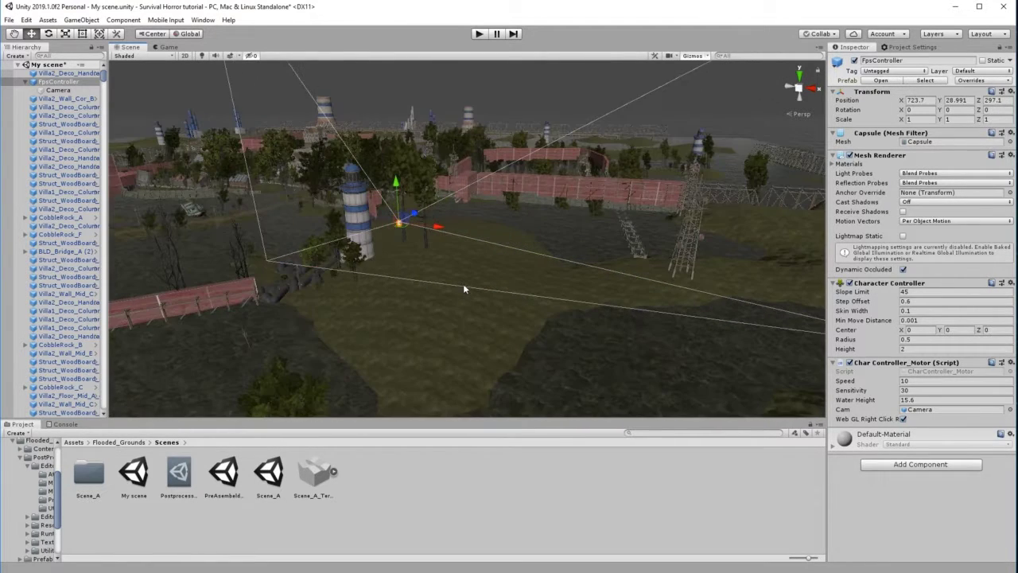
- Bring the FpsController down toward the terrain near the lighthouse, to about Y 18.7 and Z 291.7
left_click_drag(398, 191, 455, 314)
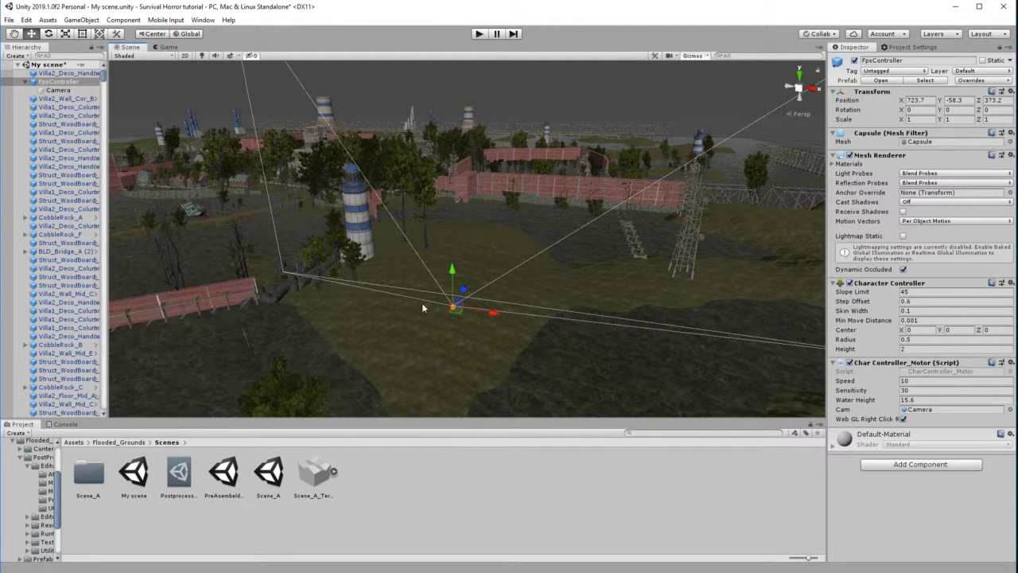
double_click(59, 83)
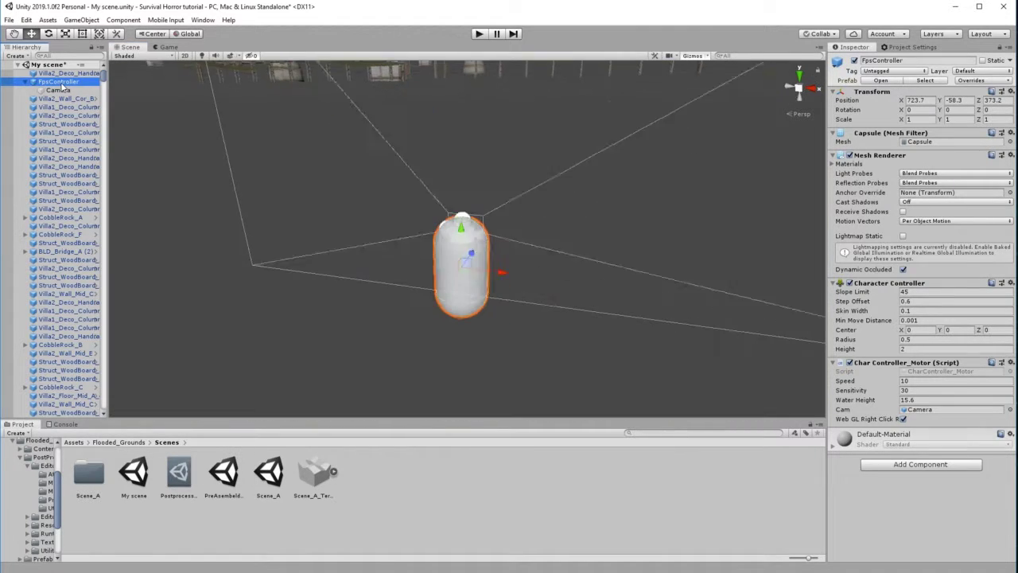
scroll(308, 169, "down", 10)
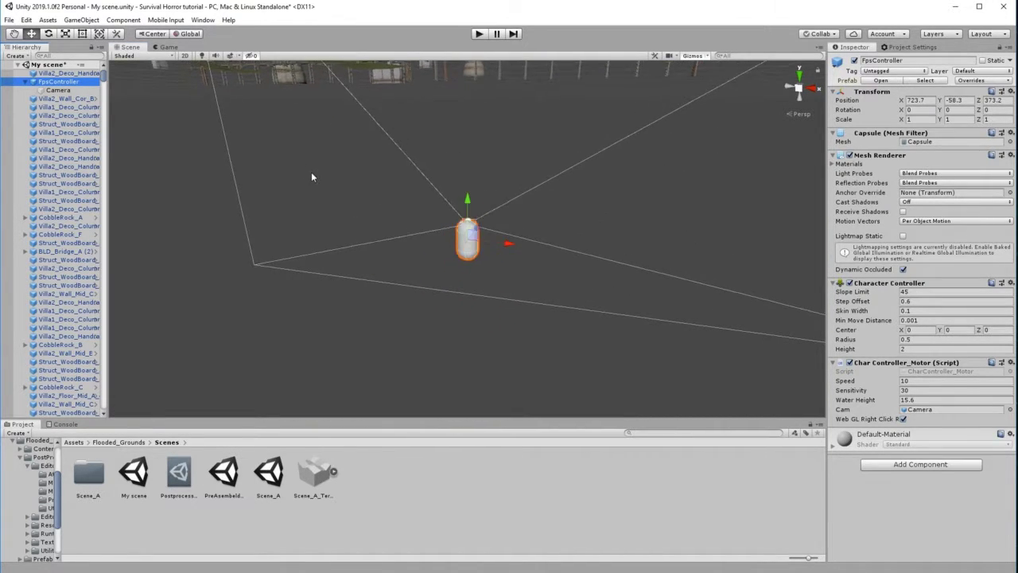
scroll(311, 186, "down", 5)
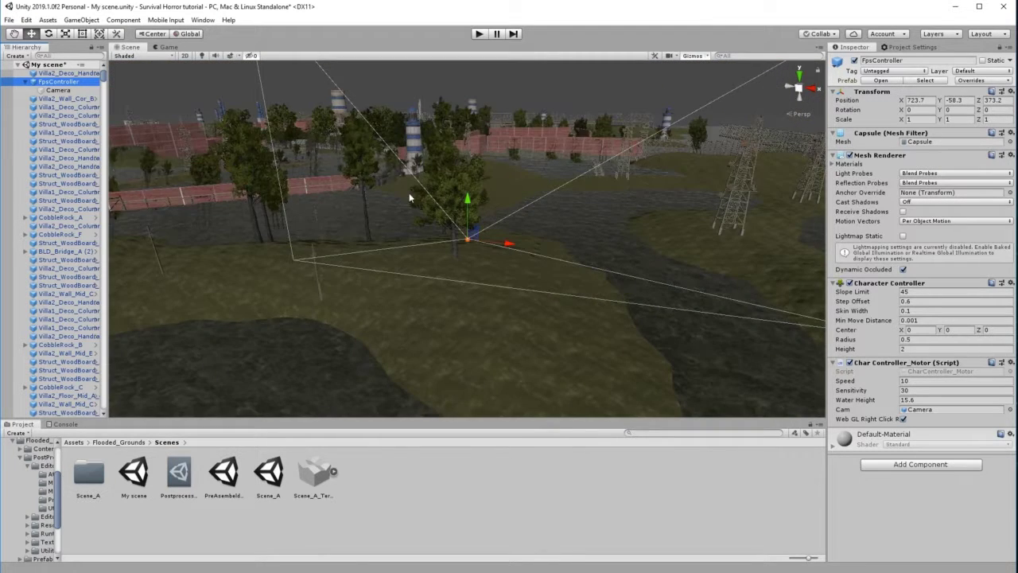
left_click_drag(409, 192, 414, 115, "alt")
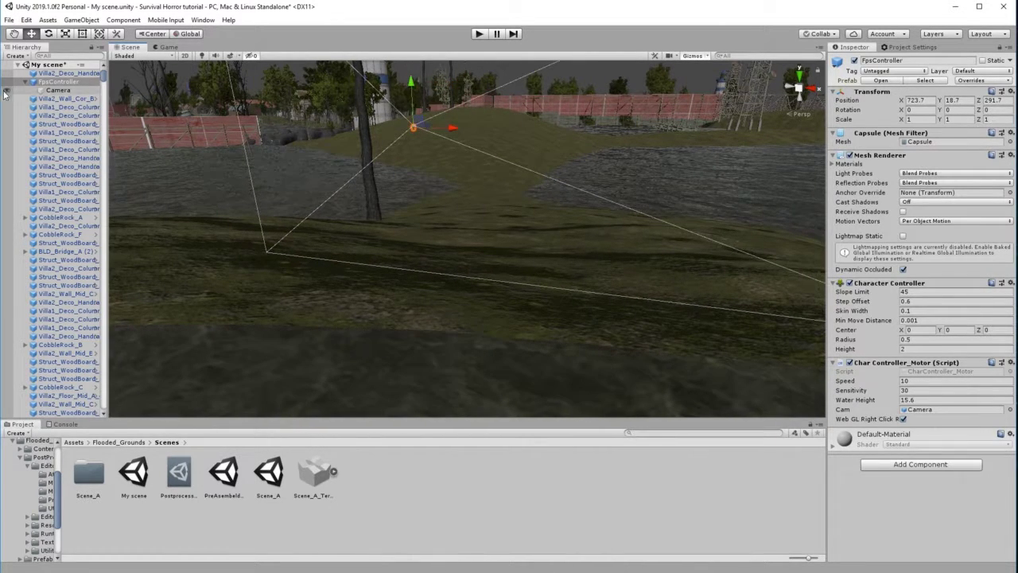
- Raise the FpsController above the ground and place it near the lighthouse at about X 729.03, Y 25.08, Z 282.62
double_click(45, 82)
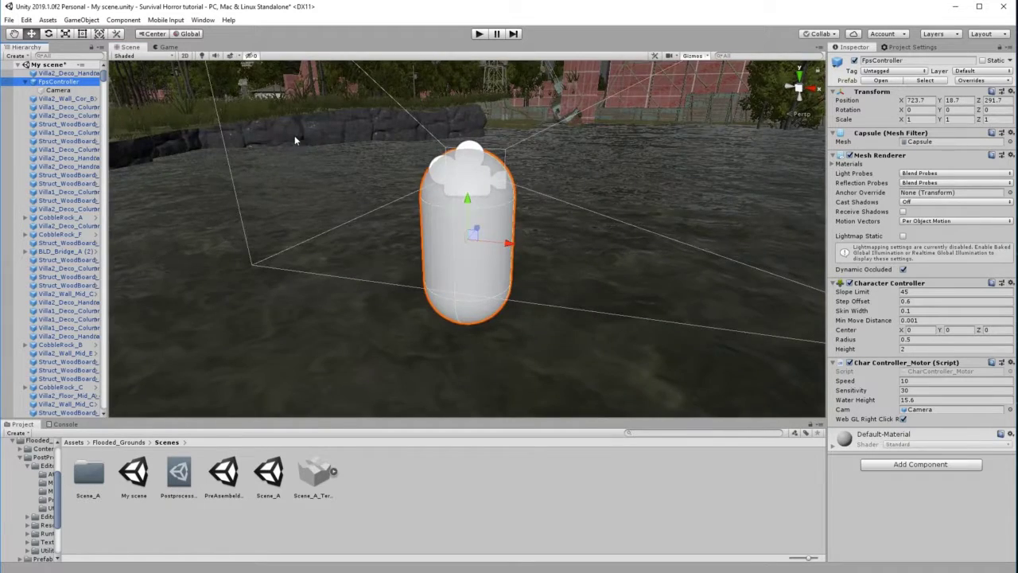
scroll(294, 135, "down", 5)
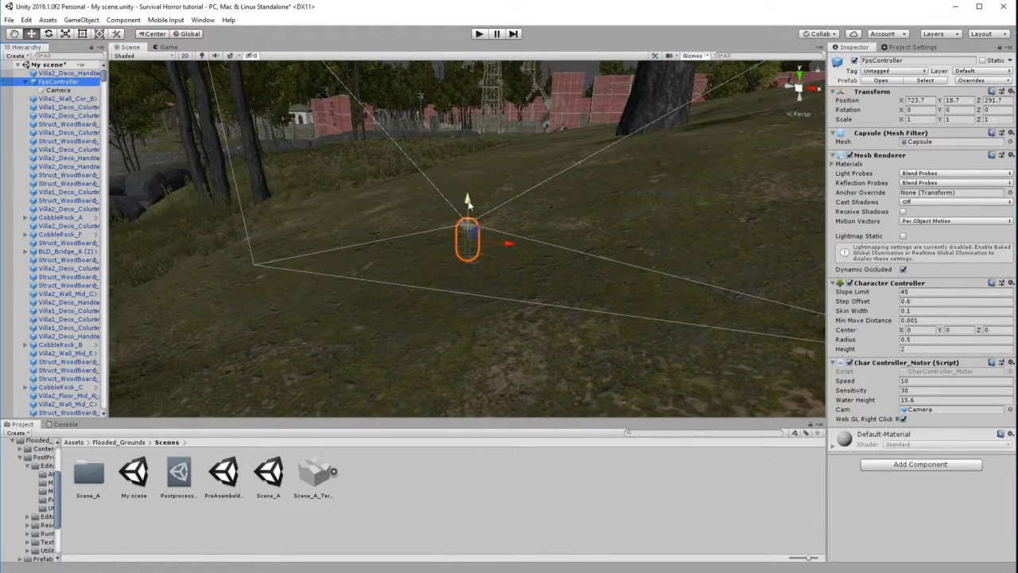
left_click_drag(468, 204, 467, 91)
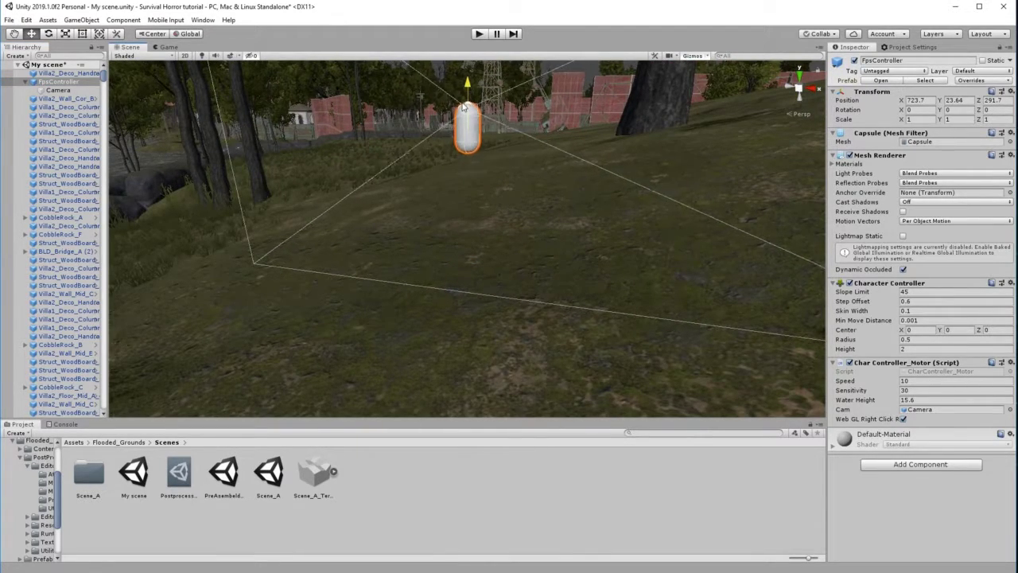
left_click_drag(506, 131, 259, 229)
scroll(287, 219, "down", 3)
left_click_drag(315, 193, 591, 209)
left_click_drag(547, 166, 548, 127)
scroll(512, 227, "down", 5)
scroll(507, 236, "down", 8)
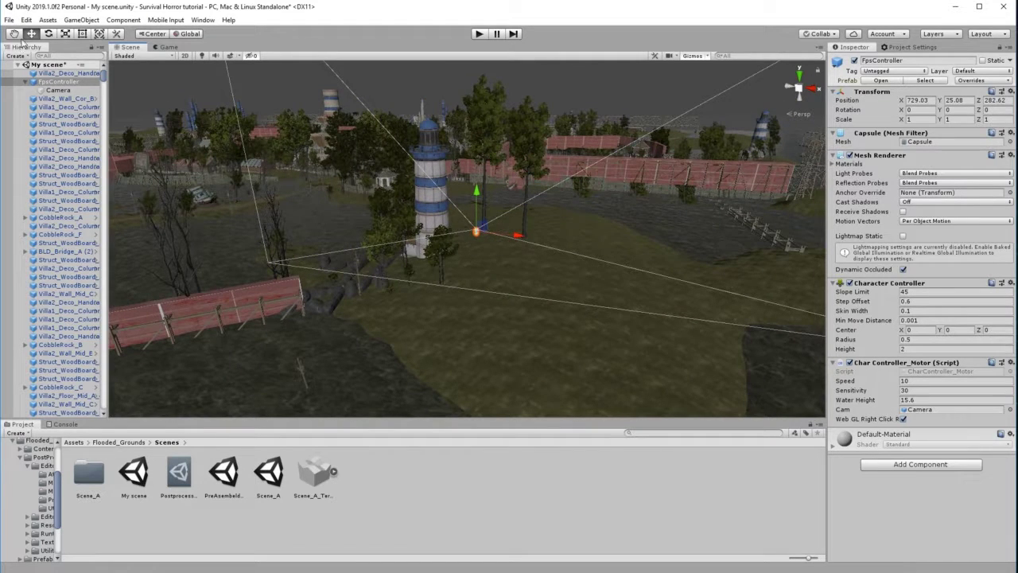
- Examine the outer part of the map with its bridge rows, pylons, factory buildings and large cooling tower
middle_click_drag(564, 321, 436, 268)
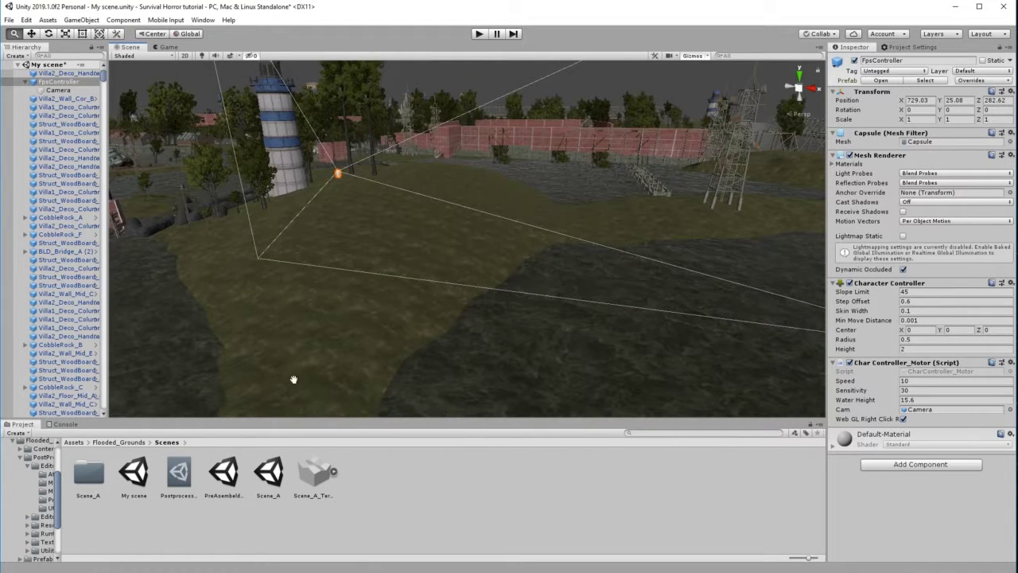
scroll(434, 291, "down", 5)
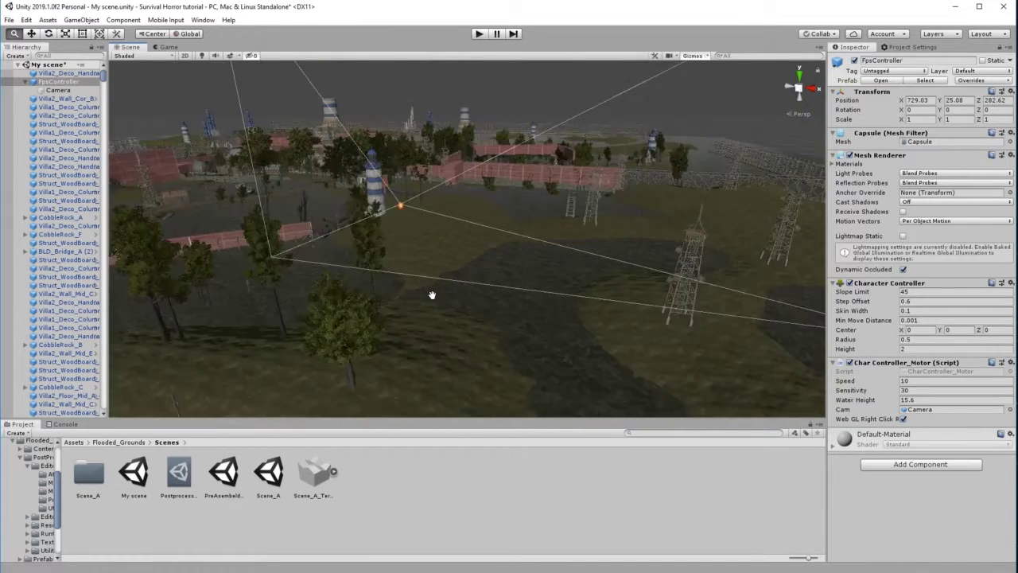
scroll(432, 295, "down", 2)
left_click_drag(448, 326, 239, 285)
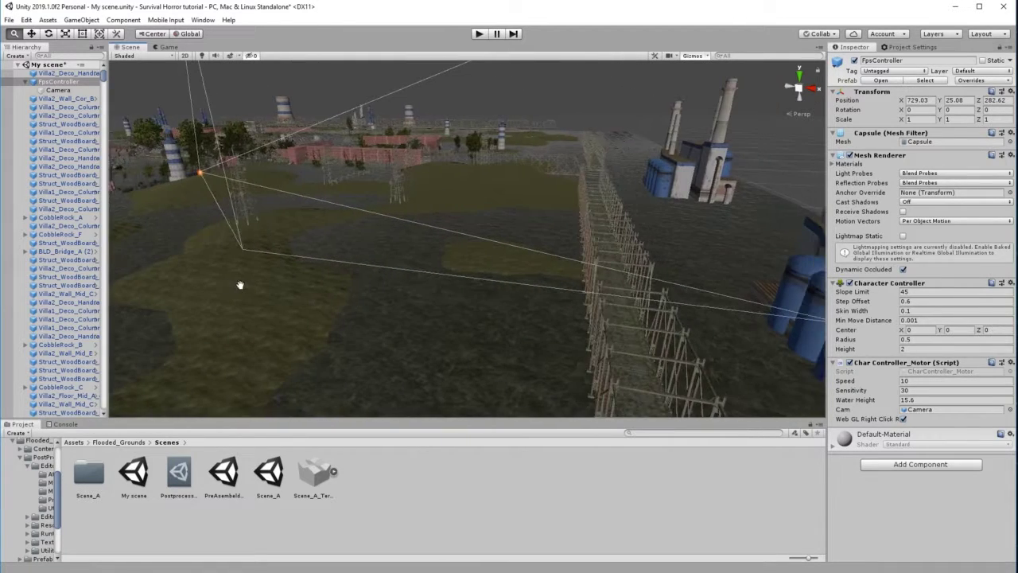
right_click_drag(240, 284, 412, 250)
scroll(465, 259, "down", 7)
scroll(466, 270, "down", 3)
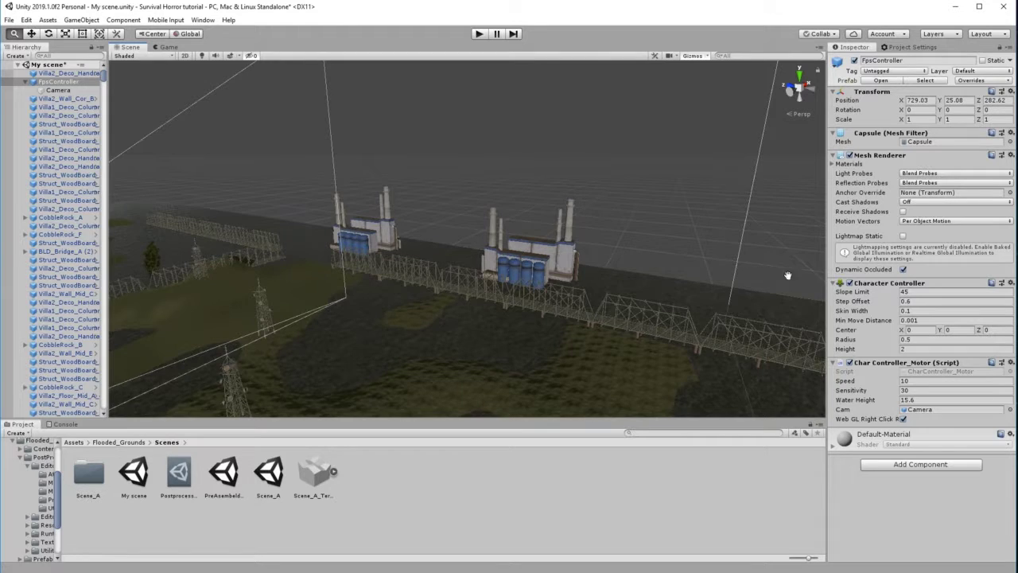
left_click_drag(778, 275, 621, 254)
right_click_drag(580, 253, 713, 258)
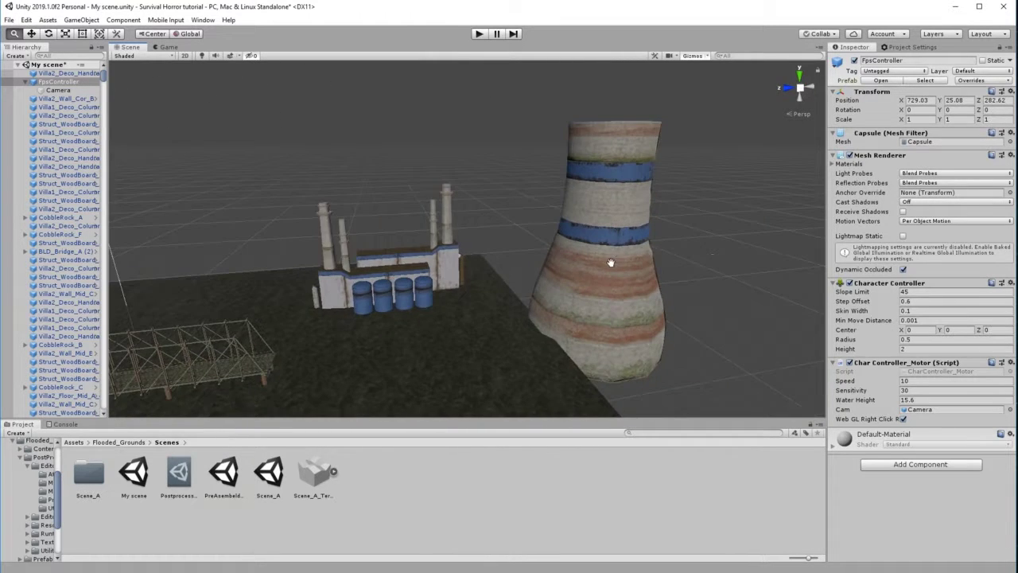
right_click_drag(610, 263, 772, 253)
scroll(523, 256, "down", 5)
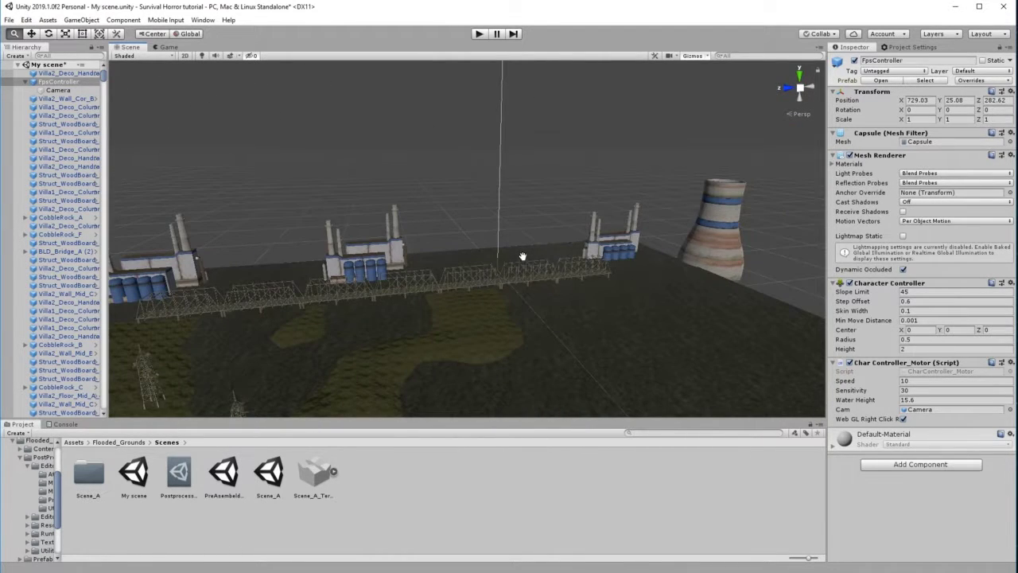
left_click_drag(493, 305, 655, 302)
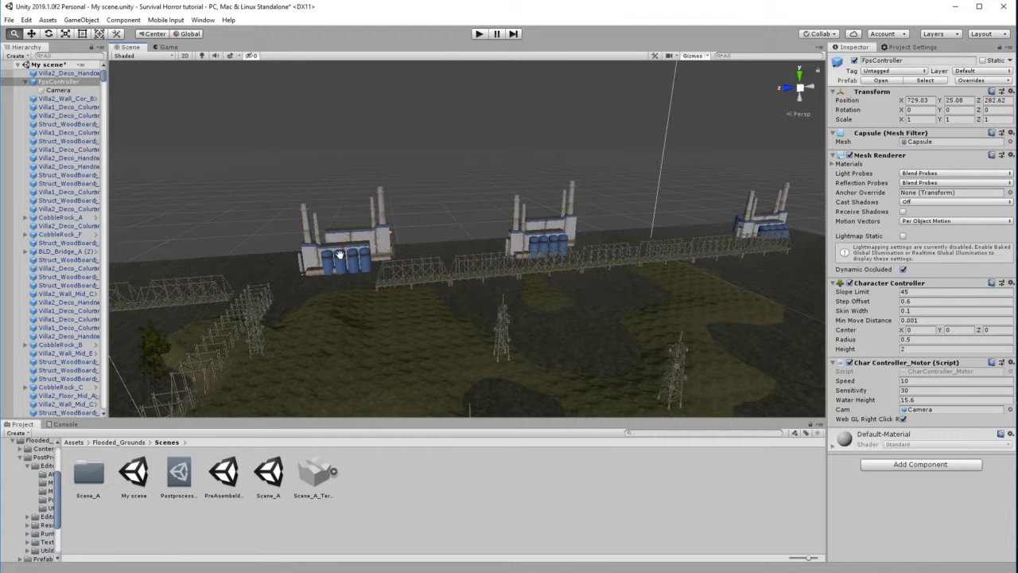
- Delete both halves of the BGR_Factory_B building at the end of the factory row farthest from the cooling tower
left_click(30, 33)
left_click(356, 253)
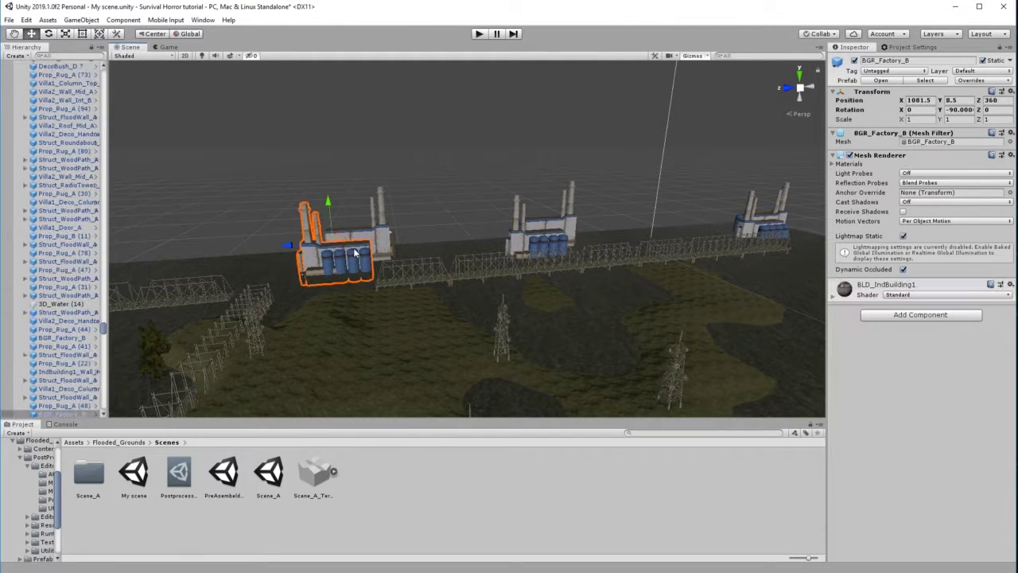
key("Delete")
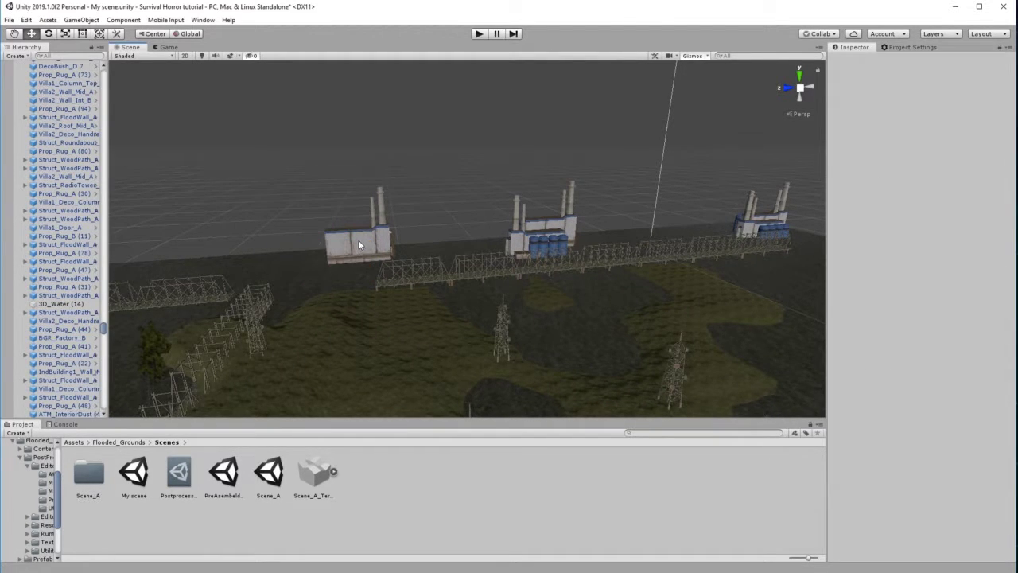
left_click(358, 240)
key("Delete")
- Delete both BGR_Factory_B halves of the middle factory behind the bridge row
key("ctrl+z")
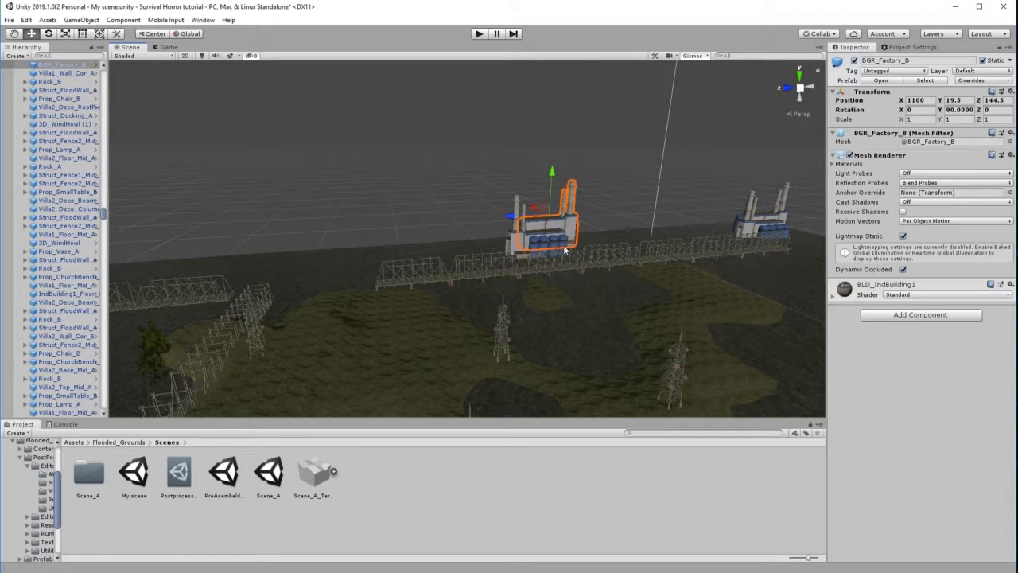
key("ctrl+z")
key("ctrl+z")
key("Delete")
- Delete the parts of the last remaining factory building at the far end of the bridge row
left_click(753, 216)
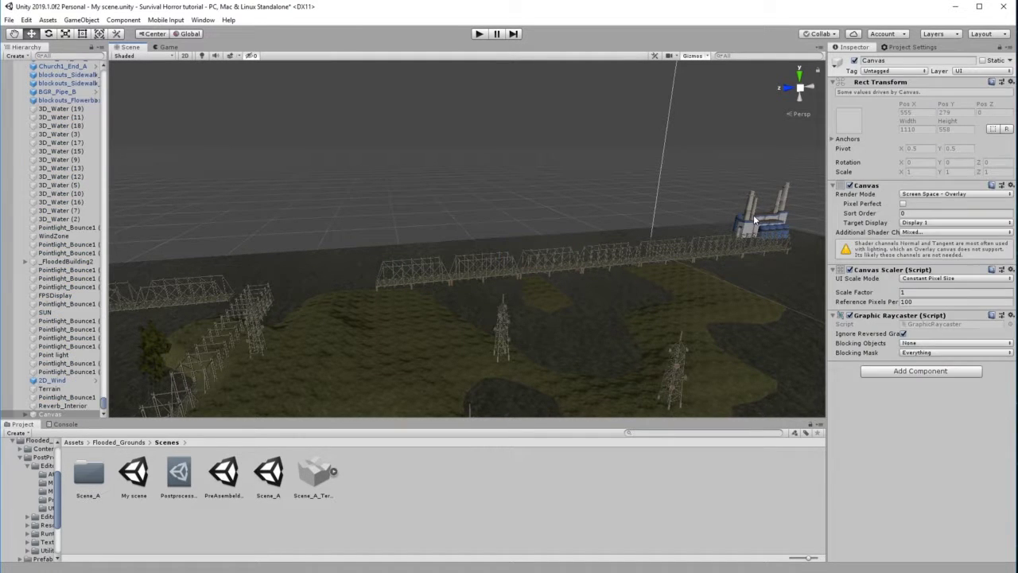
left_click(751, 223)
key("Delete")
left_click(781, 225)
left_click(768, 222)
key("Delete")
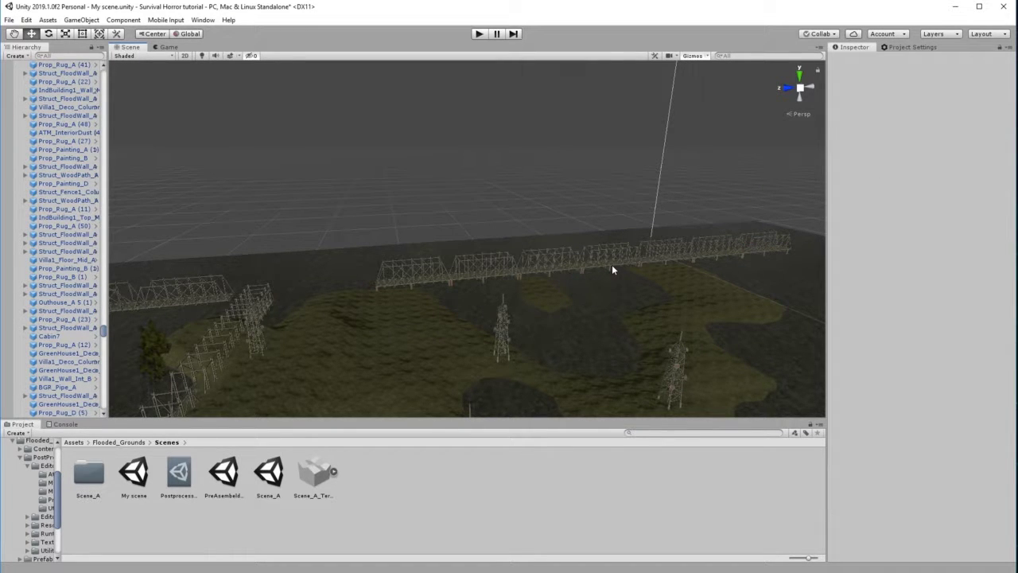
left_click(26, 21)
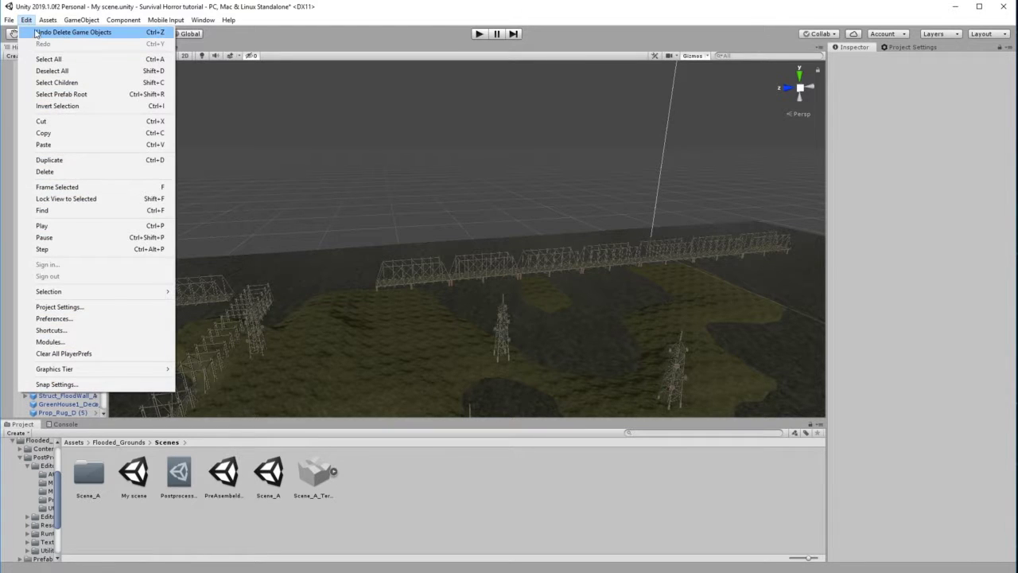
left_click(330, 28)
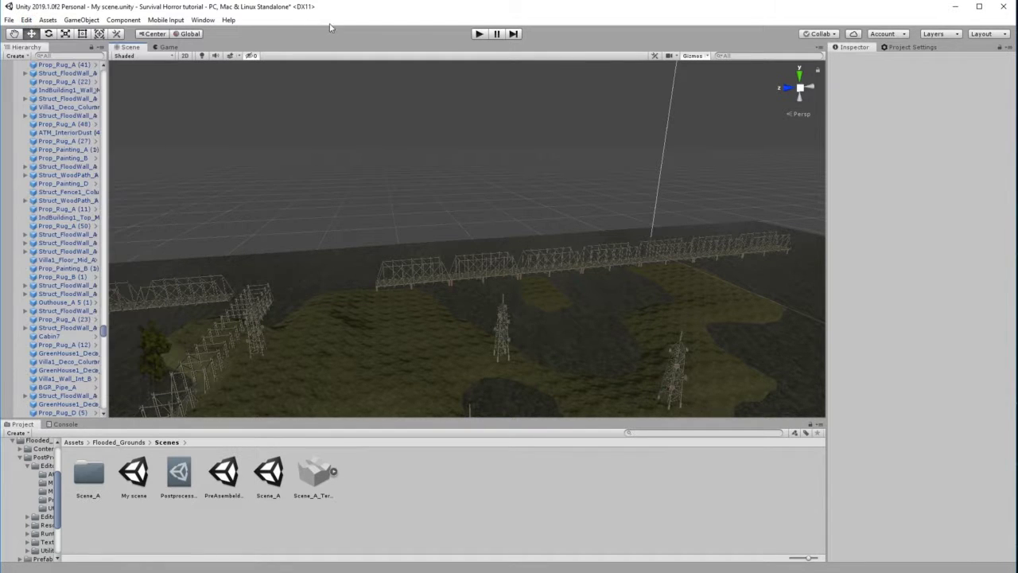
- Delete the BLD_Bridge_A section next to the end section of the long bridge row at the map's edge
left_click(418, 270)
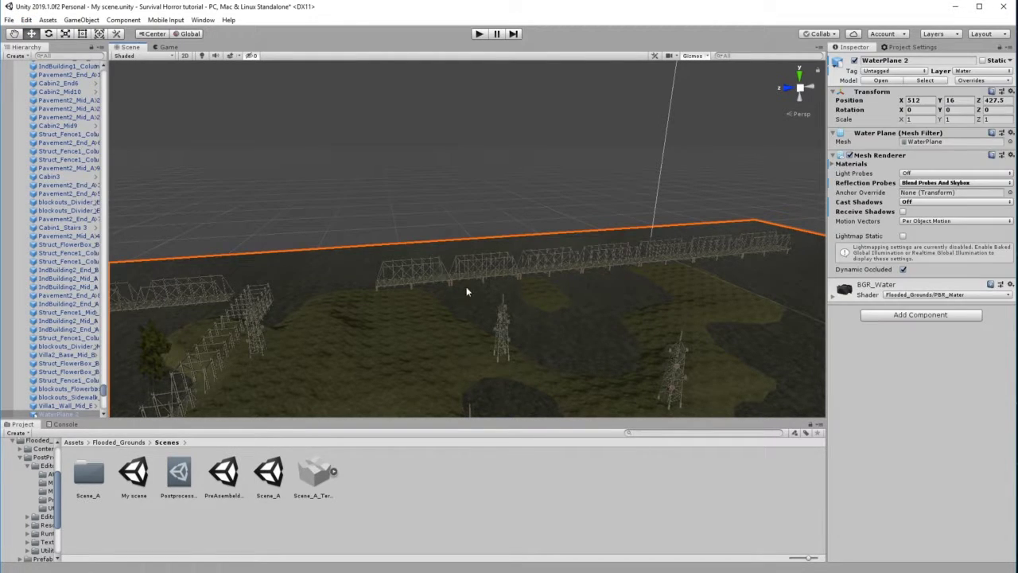
scroll(493, 267, "up", 5)
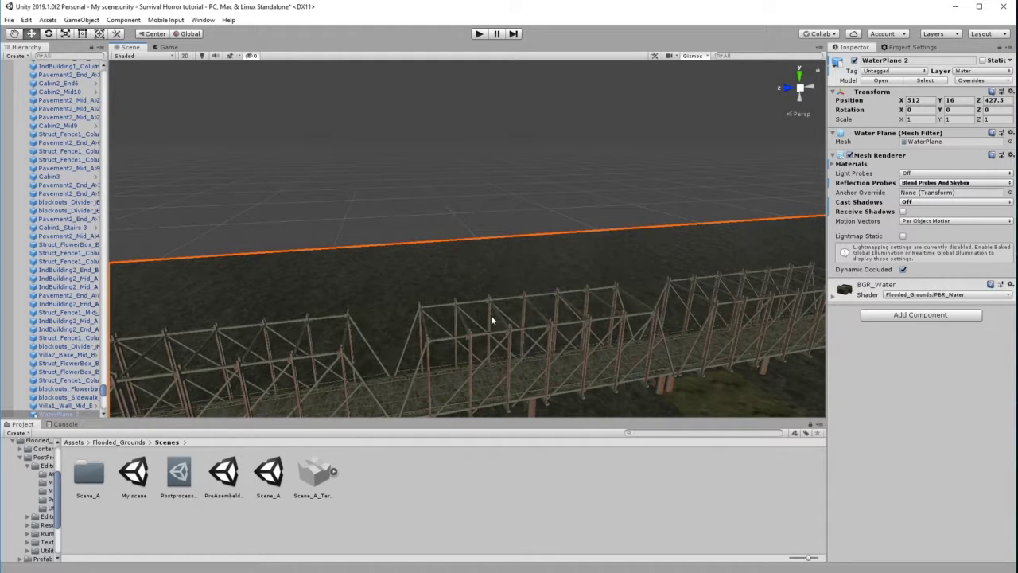
left_click(496, 329)
scroll(496, 329, "down", 3)
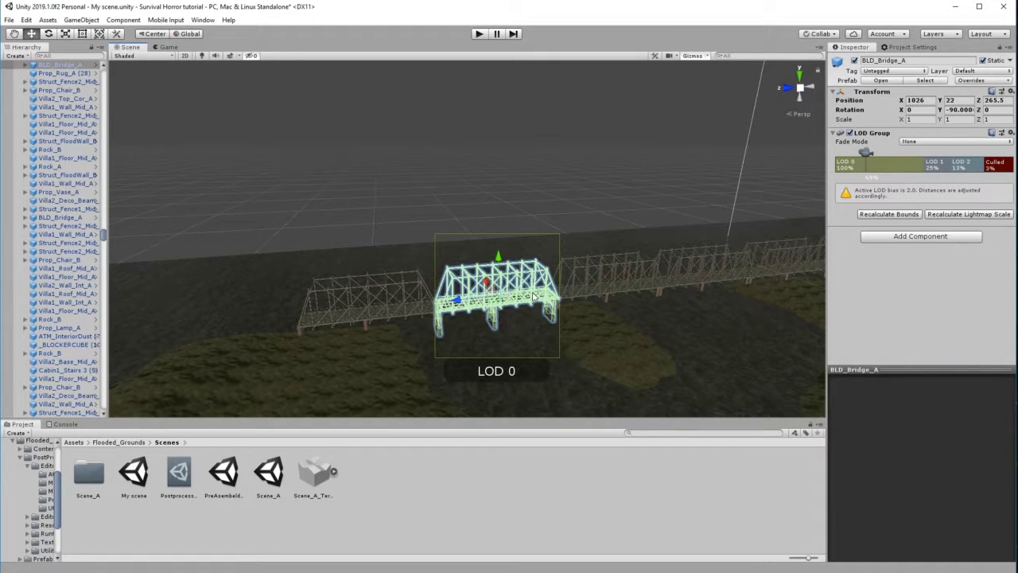
key("Delete")
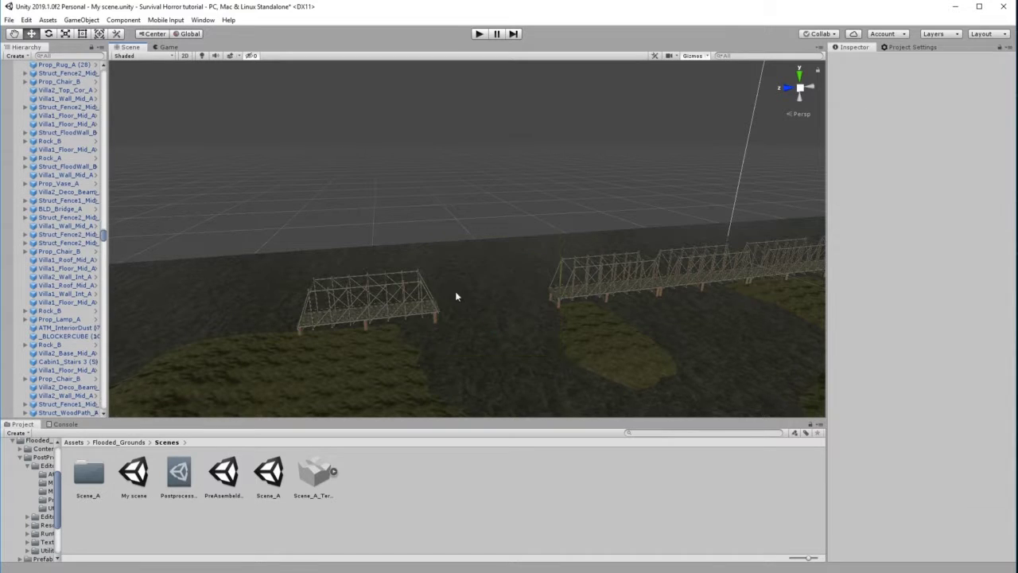
- Delete the isolated end BLD_Bridge_A section and the next two sections across the gap in the bridge row
left_click(389, 286)
left_click(393, 316)
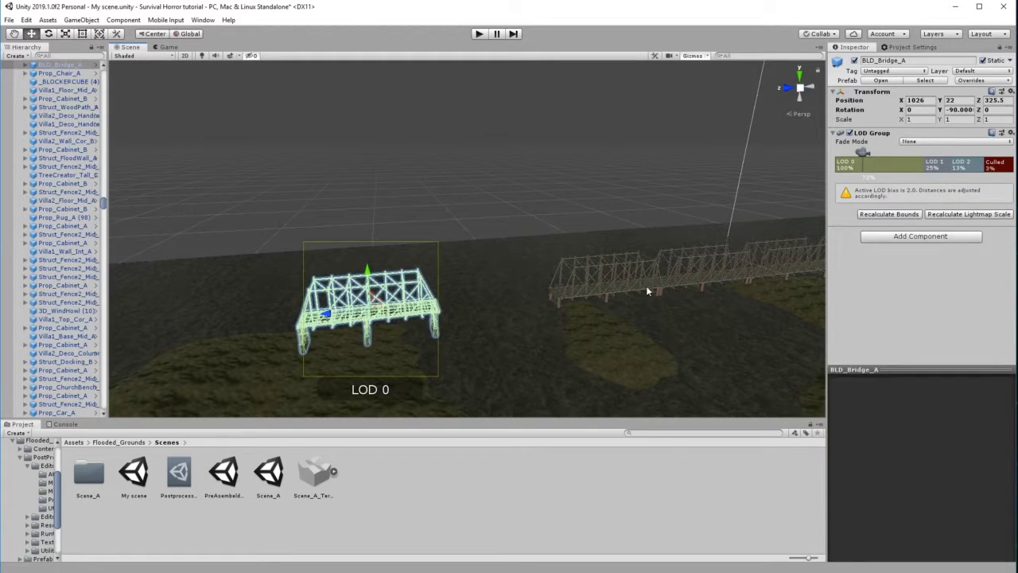
key("Delete")
left_click(605, 291)
key("Delete")
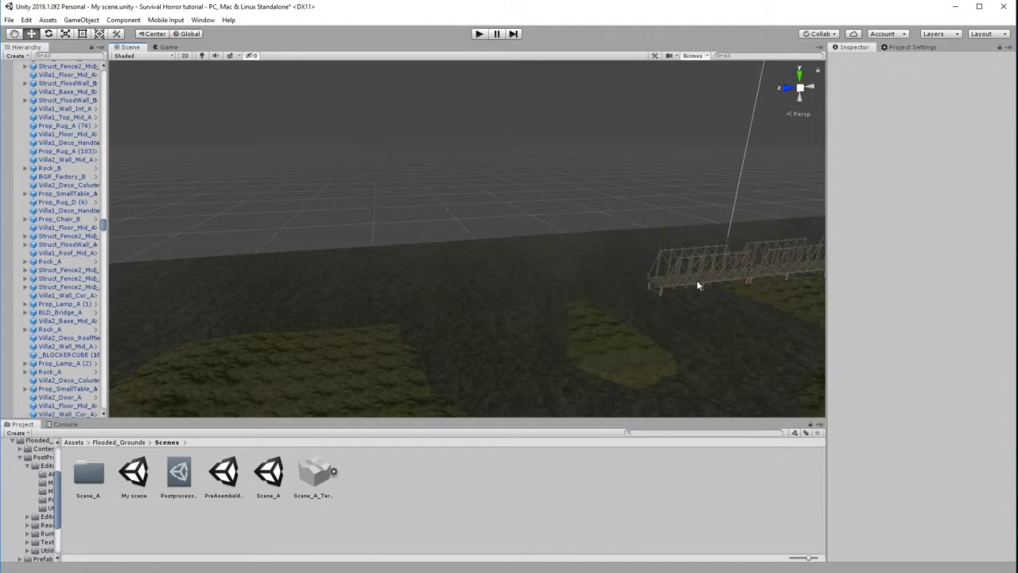
left_click(697, 280)
key("Delete")
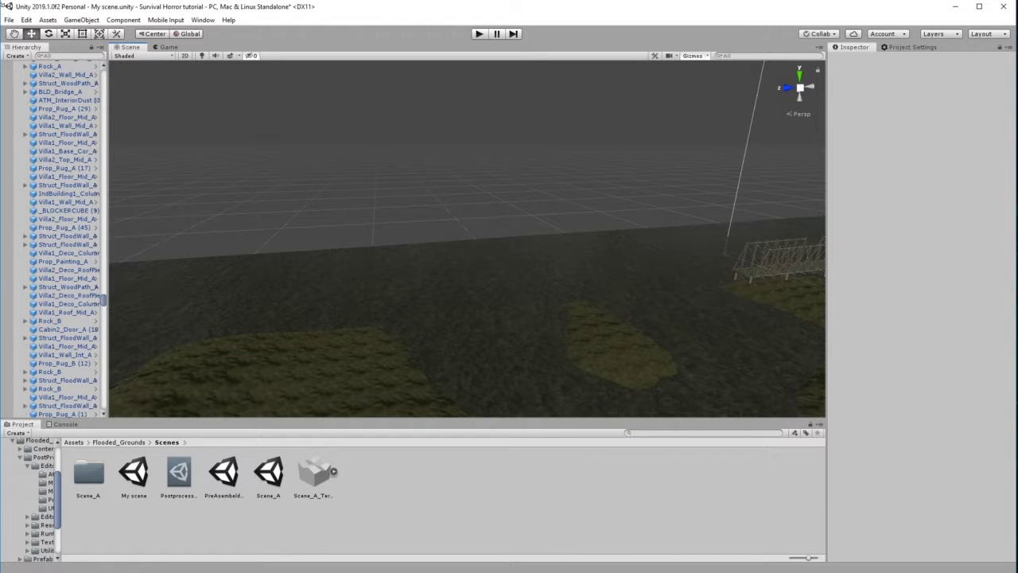
- Delete the bridge section farthest from the cooling tower, beside the grassy patch, from the remaining row of three
left_click(14, 35)
left_click_drag(691, 270, 514, 285)
scroll(492, 280, "up", 2)
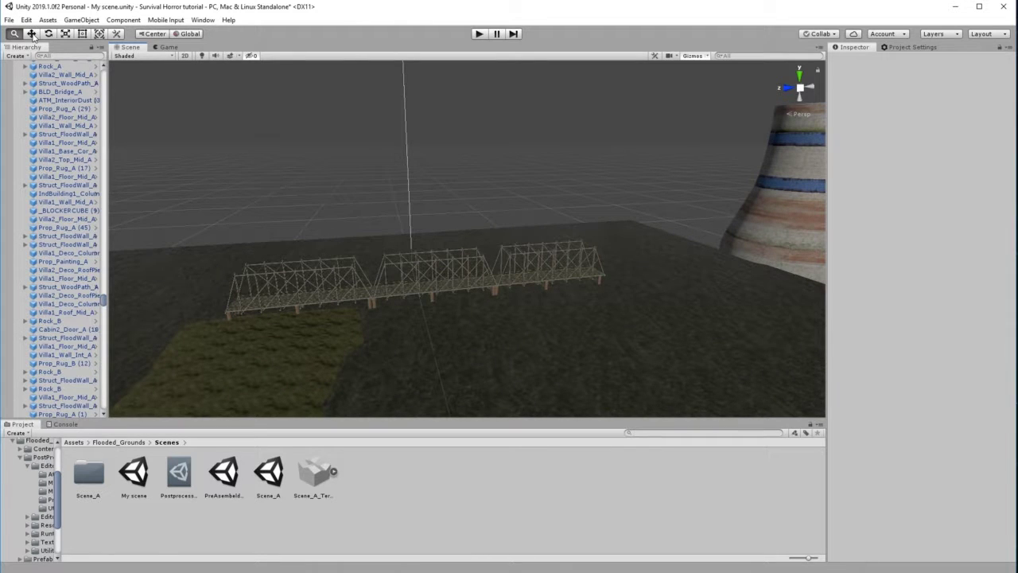
left_click(31, 34)
left_click(312, 295)
key("Delete")
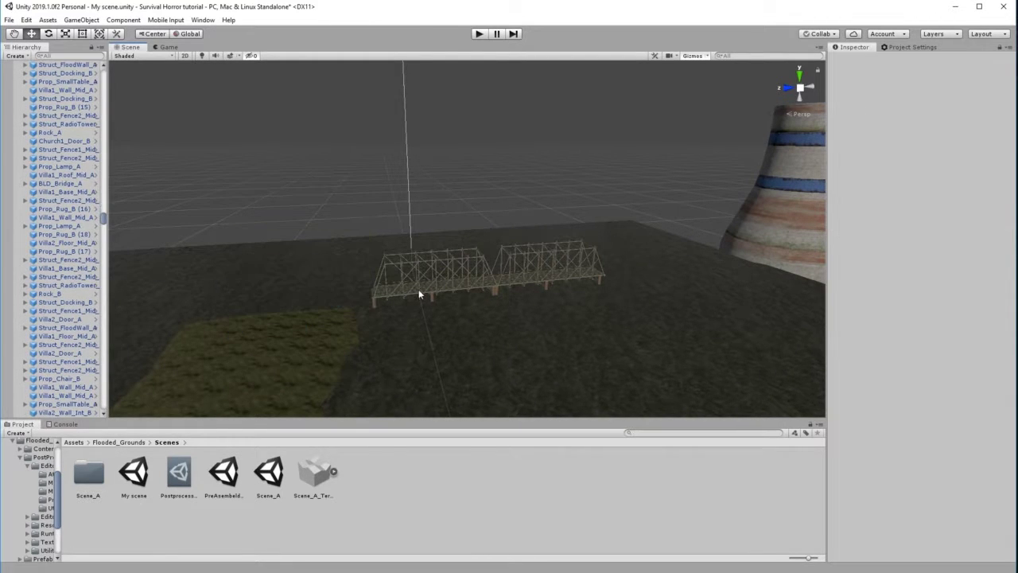
- Delete the last two BLD_Bridge_A sections standing between the grassy patch and the cooling tower, including their parent prefab objects
left_click(418, 291)
key("Delete")
left_click(533, 274)
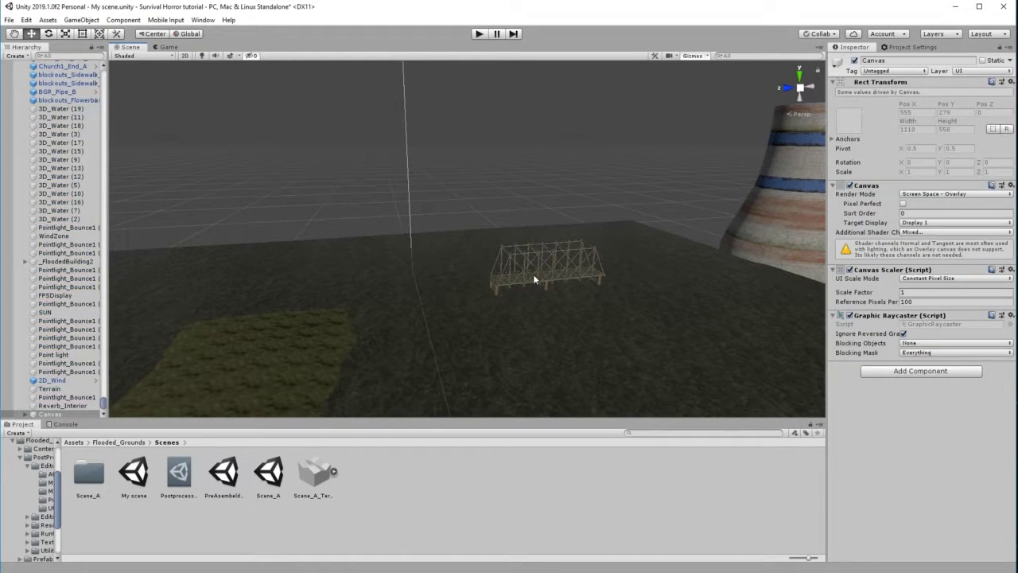
left_click(533, 278)
key("Delete")
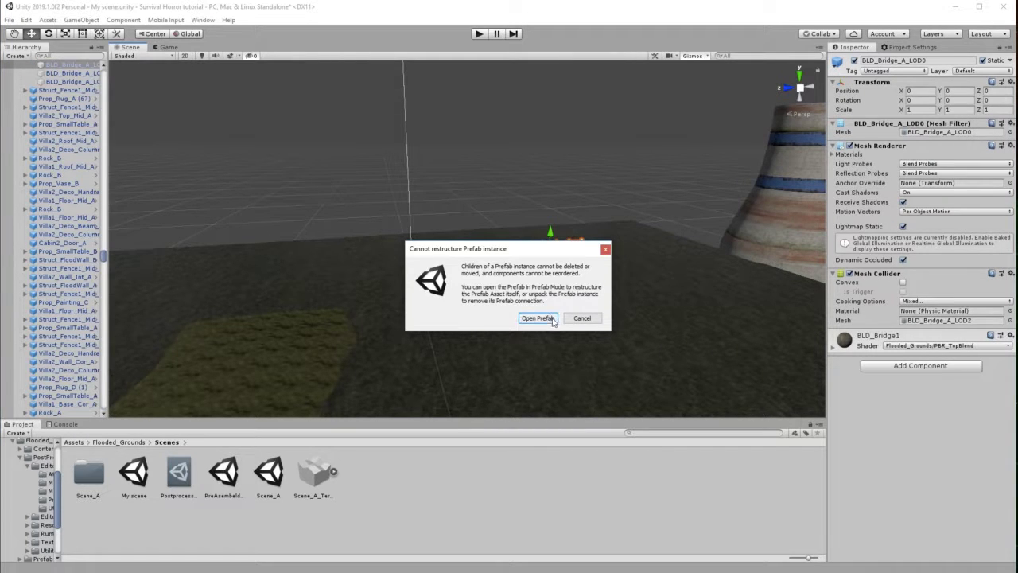
left_click(587, 319)
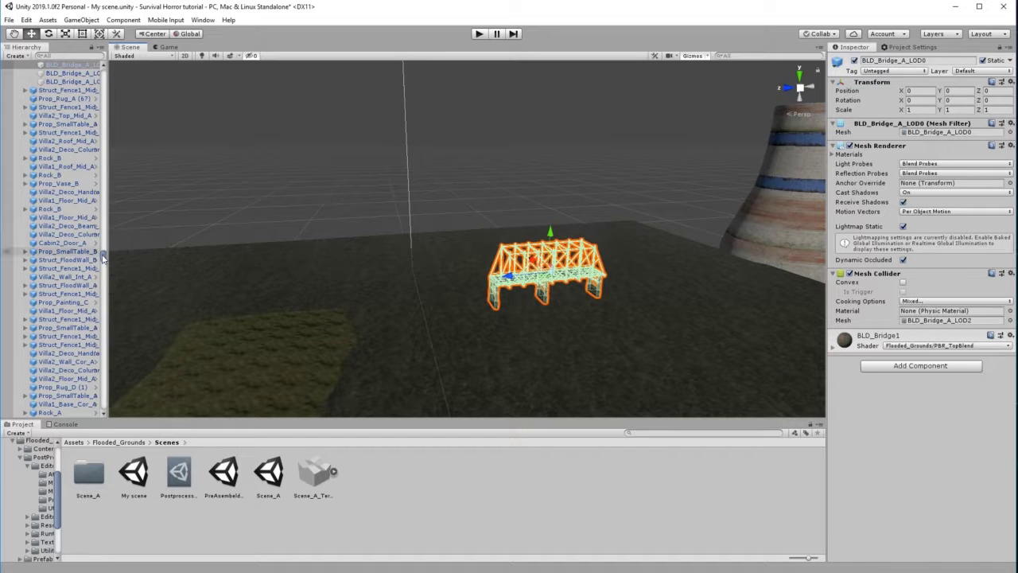
left_click_drag(103, 255, 103, 255)
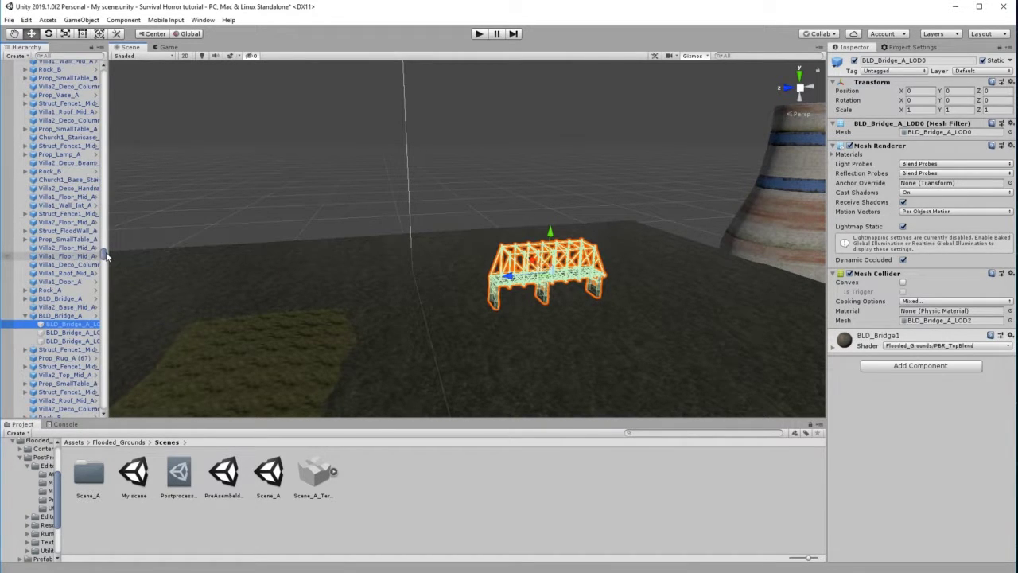
key("Delete")
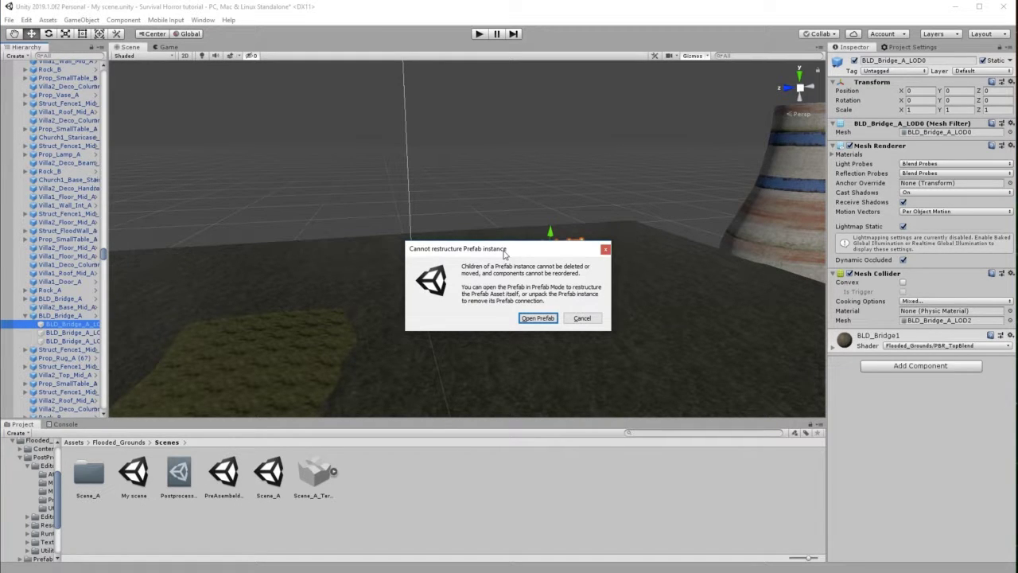
left_click(582, 318)
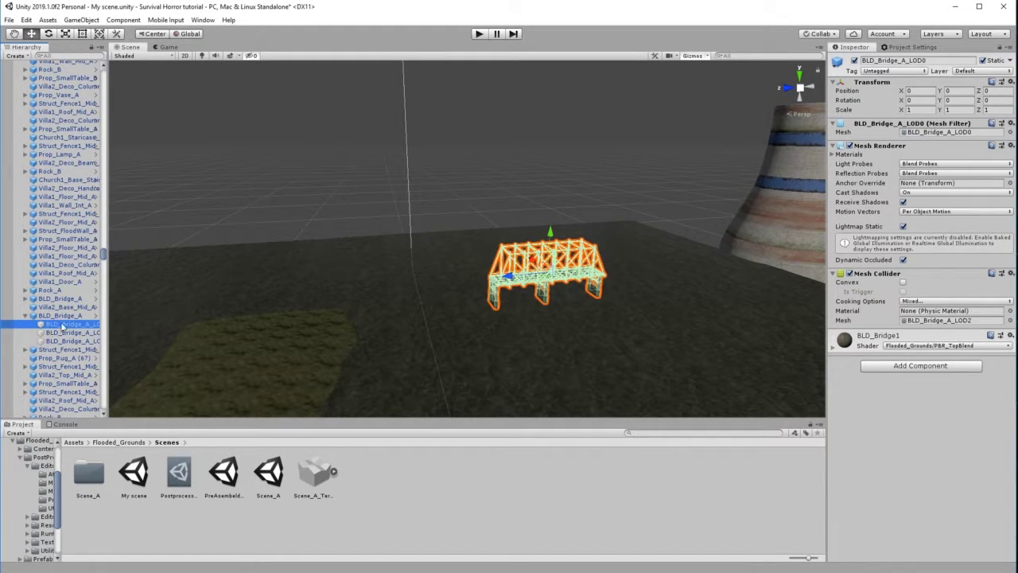
left_click(52, 317)
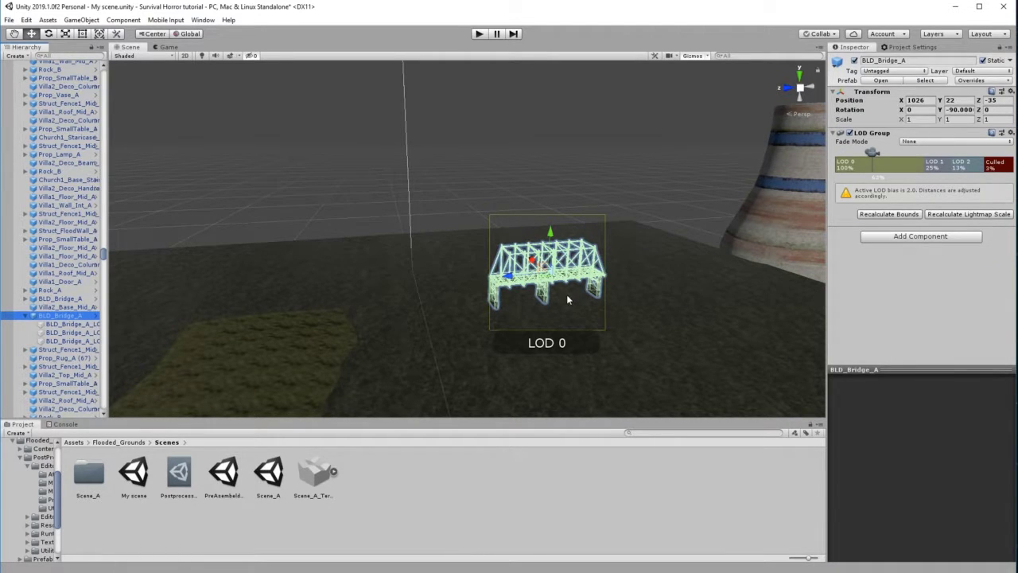
key("Delete")
- Delete the striped BGR_LargePipe_A cooling tower at the edge of the terrain
left_click(784, 205)
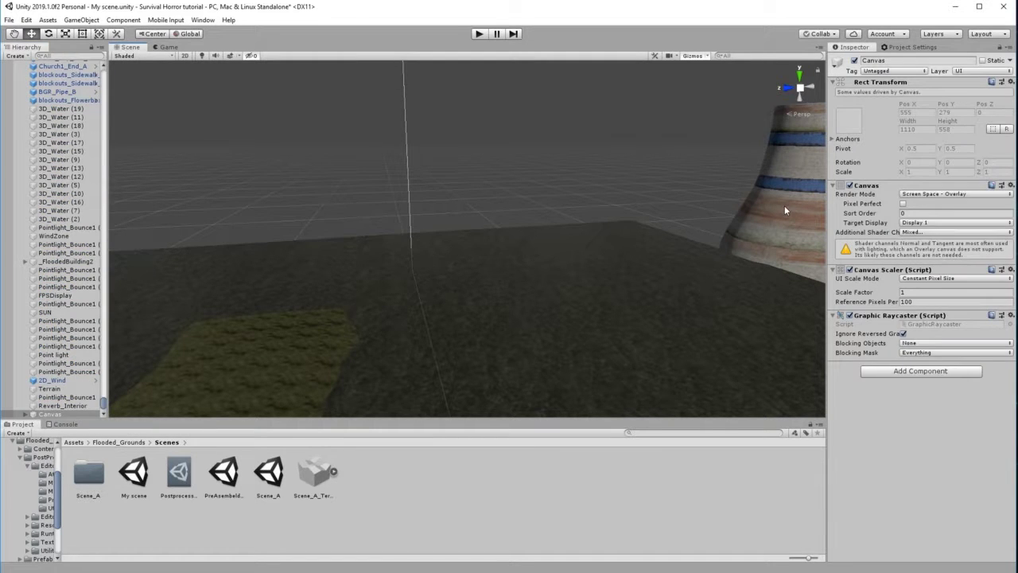
left_click(781, 228)
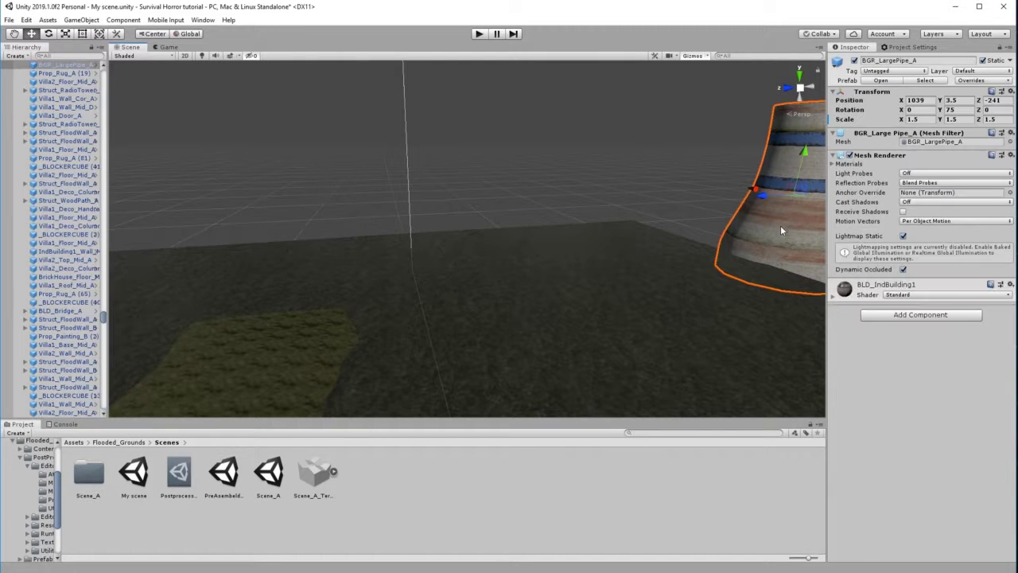
left_click(14, 37)
key("f")
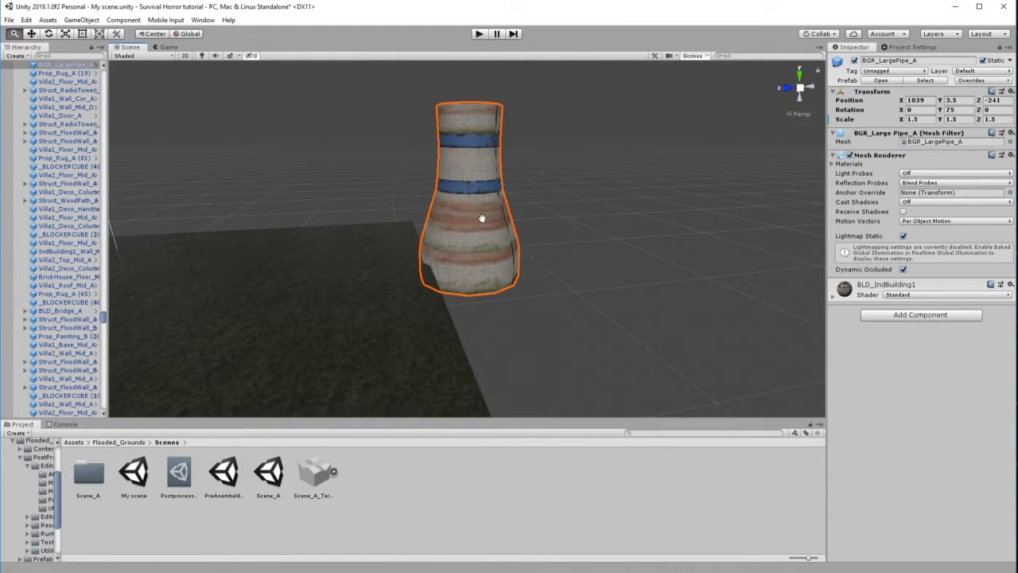
key("Delete")
- Delete the lone factory building with the tall chimney standing on the dark ground beyond the pipeline
scroll(336, 232, "down", 6)
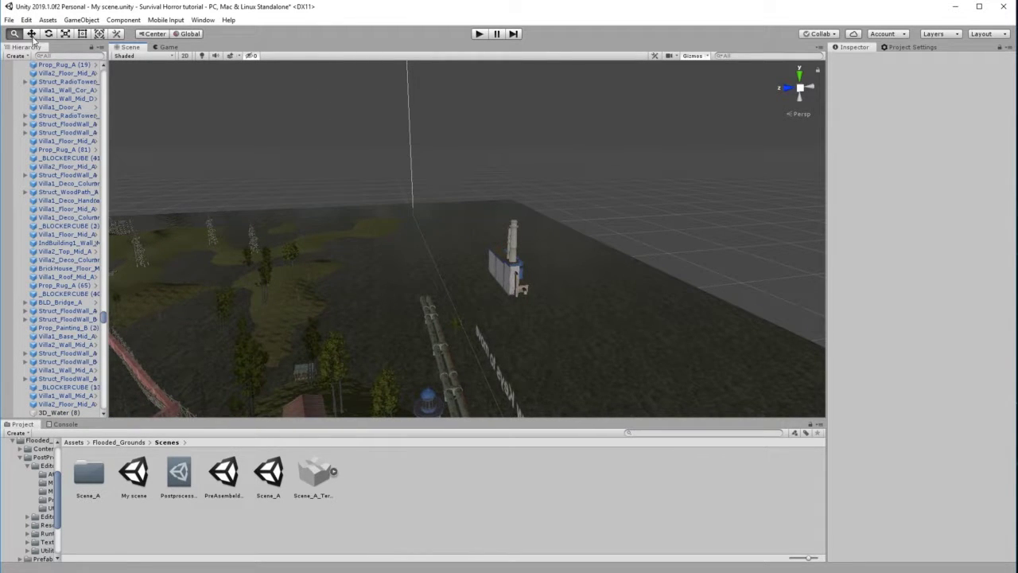
left_click(31, 34)
left_click(513, 277)
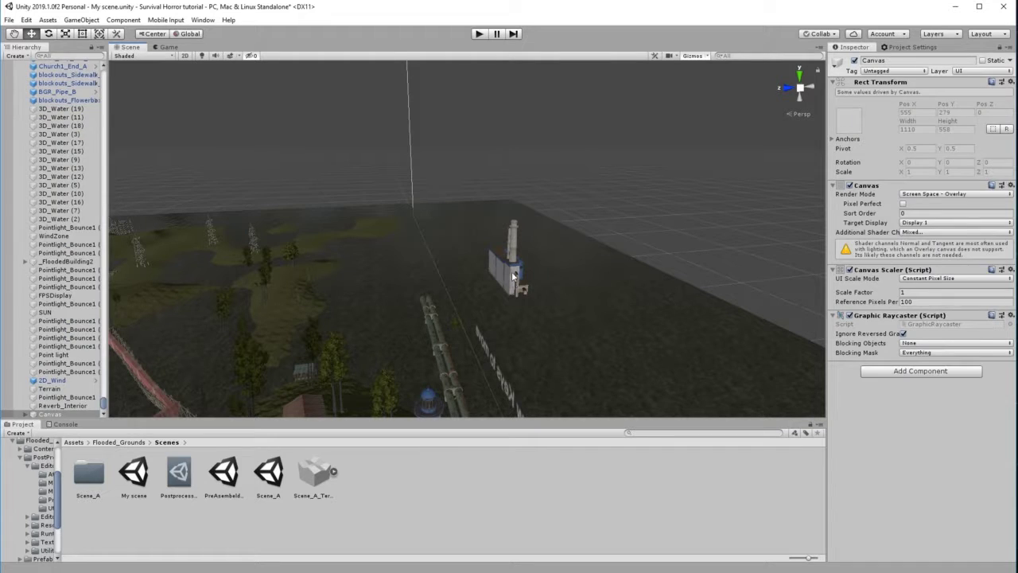
left_click(511, 271)
key("Delete")
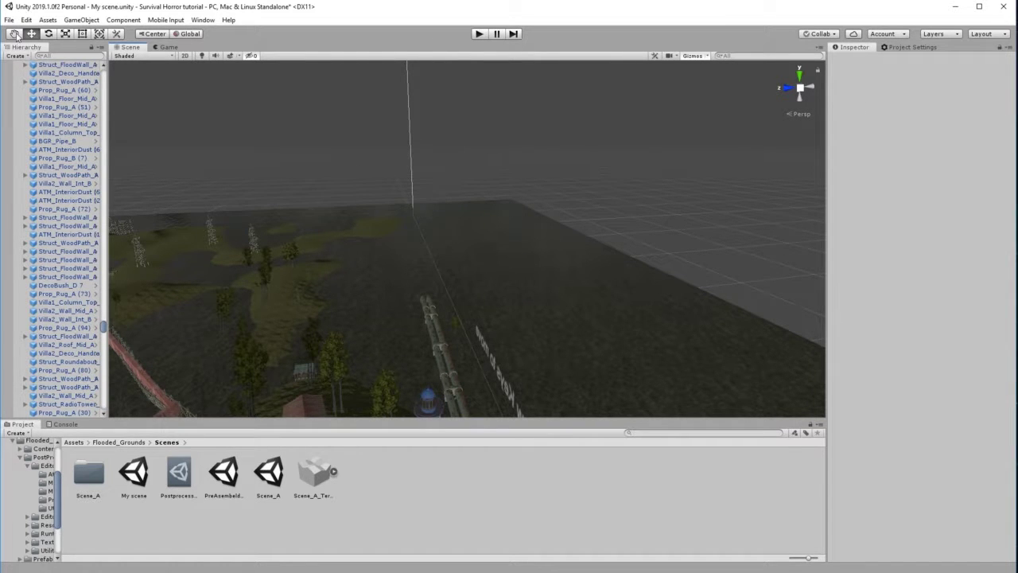
- Examine the radio towers along the grassy shoreline beyond the lighthouse and red walls
left_click(17, 35)
left_click_drag(357, 236, 447, 253)
scroll(447, 252, "up", 2)
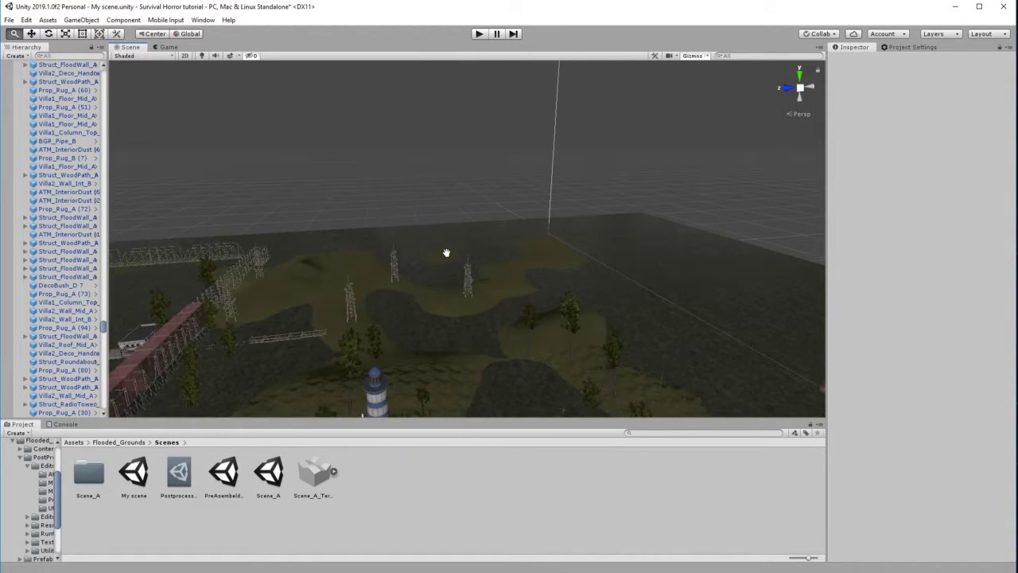
scroll(446, 253, "up", 2)
left_click_drag(527, 263, 300, 226, "alt")
scroll(395, 249, "up", 2)
left_click_drag(395, 249, 333, 242)
scroll(333, 245, "up", 2)
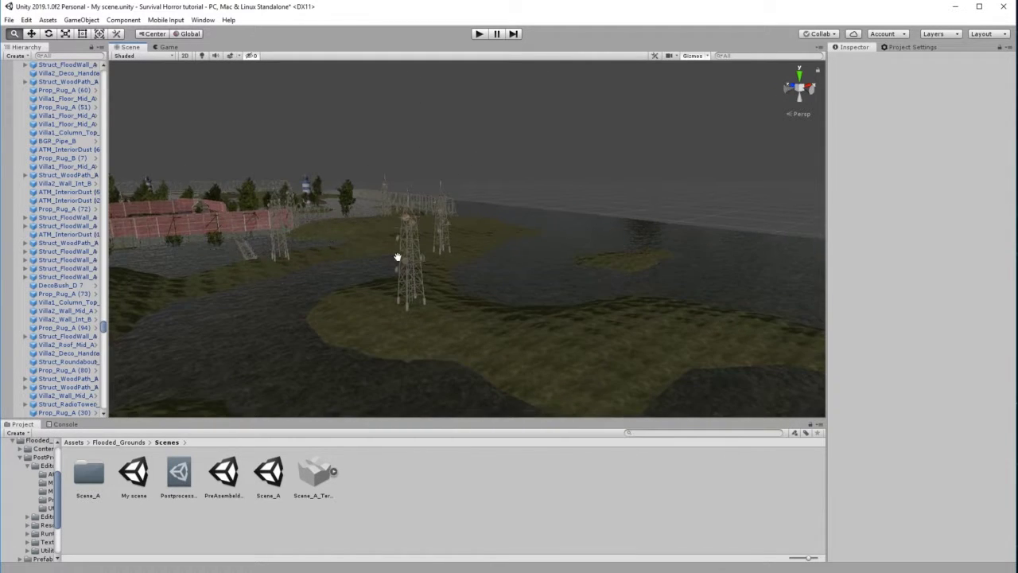
scroll(395, 258, "down", 2)
left_click_drag(392, 259, 366, 261)
scroll(365, 261, "up", 2)
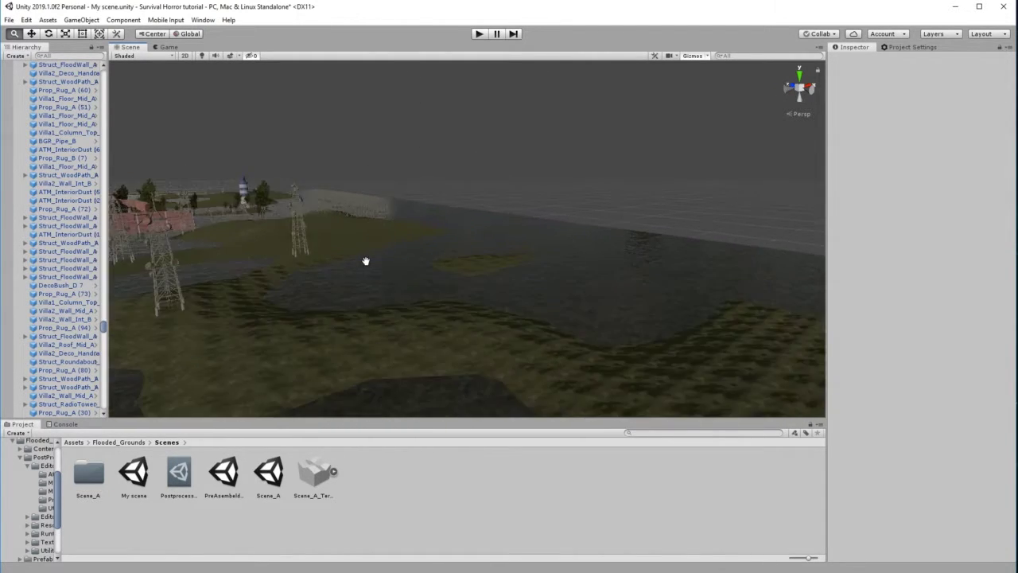
scroll(366, 261, "down", 2)
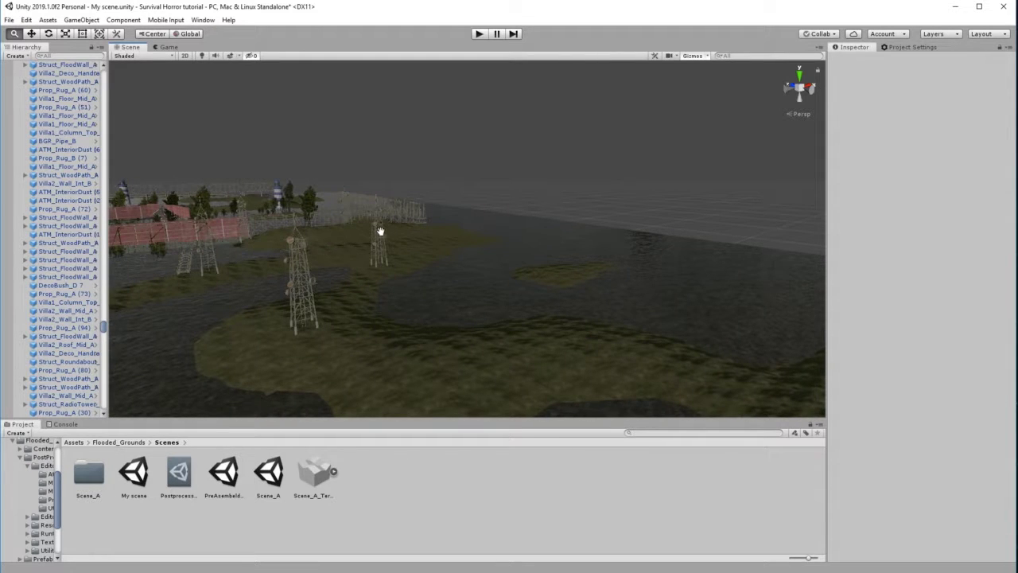
- Select the nearest Struct_RadioTower_A on the grassy shore and preview its LOD Group levels from LOD 0 to Culled and back
key("w")
left_click(291, 282)
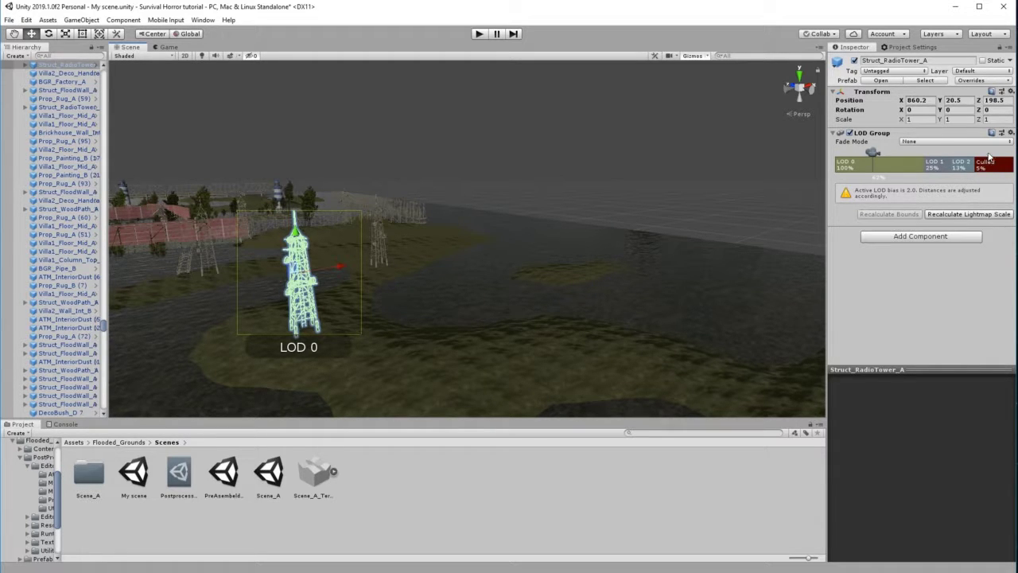
mouse_move(877, 156)
left_mouse_down()
mouse_move(983, 155)
mouse_move(857, 154)
left_mouse_up()
left_click_drag(840, 154, 993, 154)
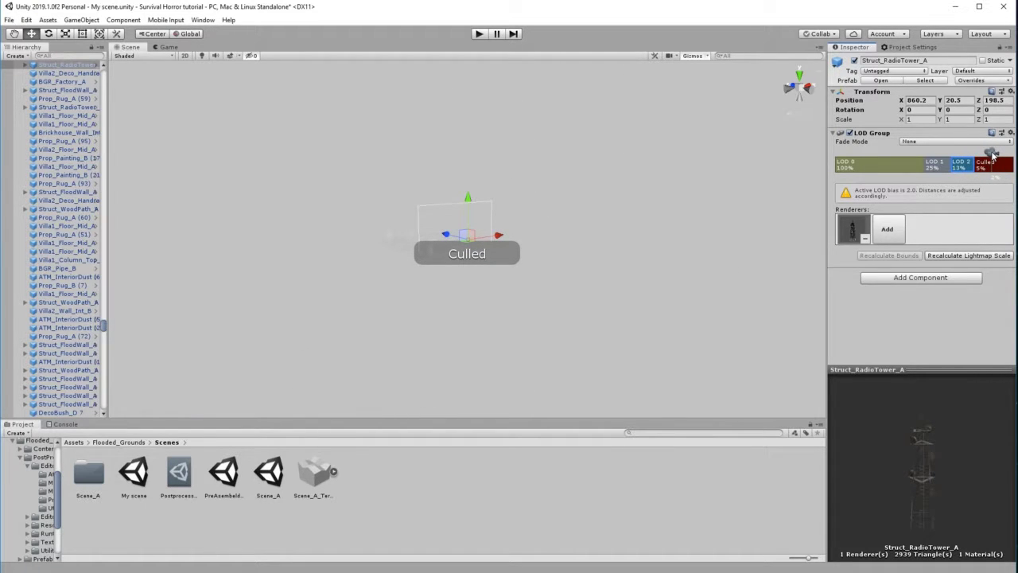
left_click_drag(995, 154, 843, 156)
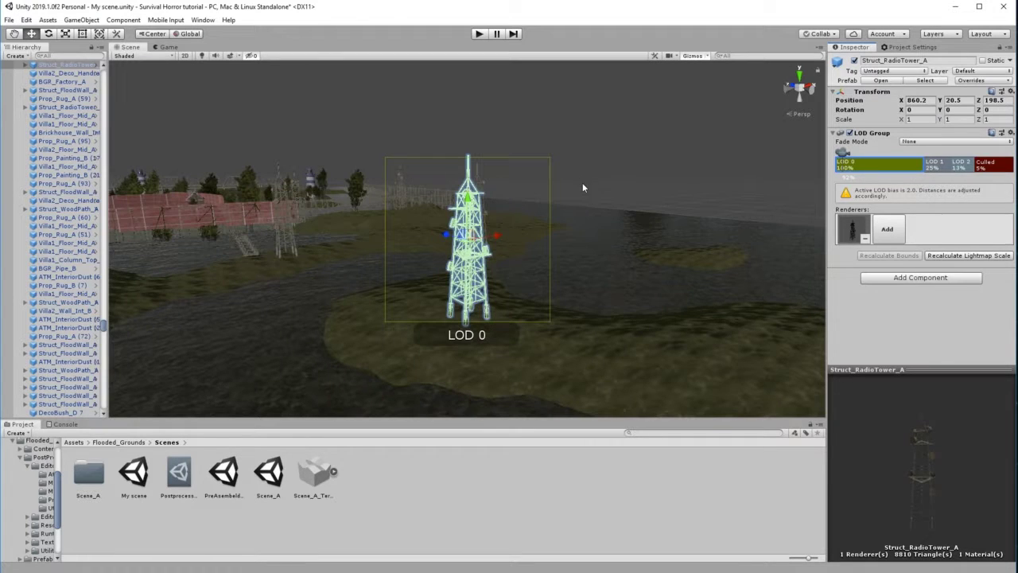
- Delete the whole Struct_RadioTower_A prefab instance nearest to the view on the grassy shore
left_click(467, 304)
key("Delete")
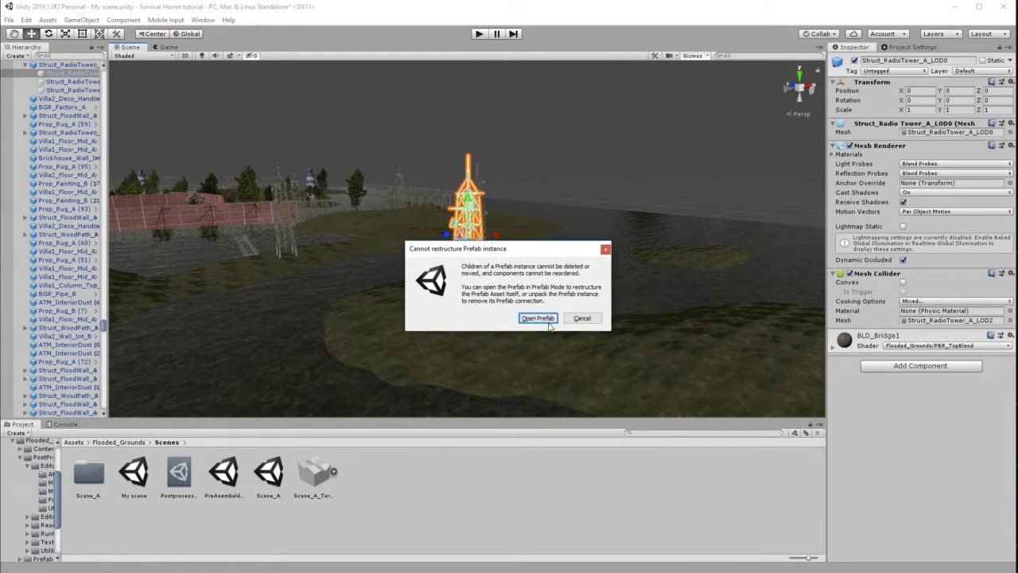
left_click(585, 319)
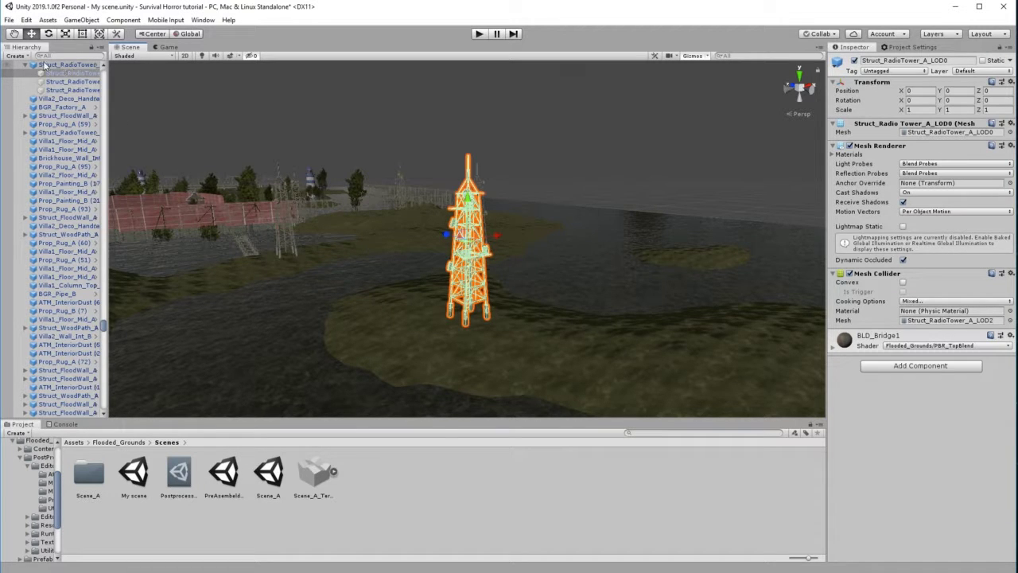
left_click(68, 65)
key("Delete")
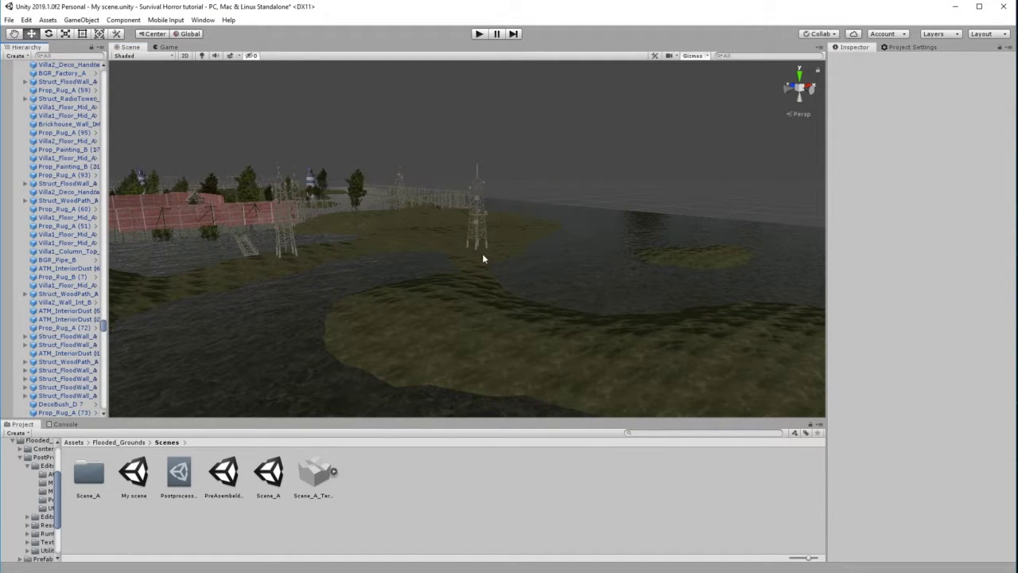
- Delete the radio tower farther along the shore and the one beside the end of the red wall
left_click(477, 205)
key("Delete")
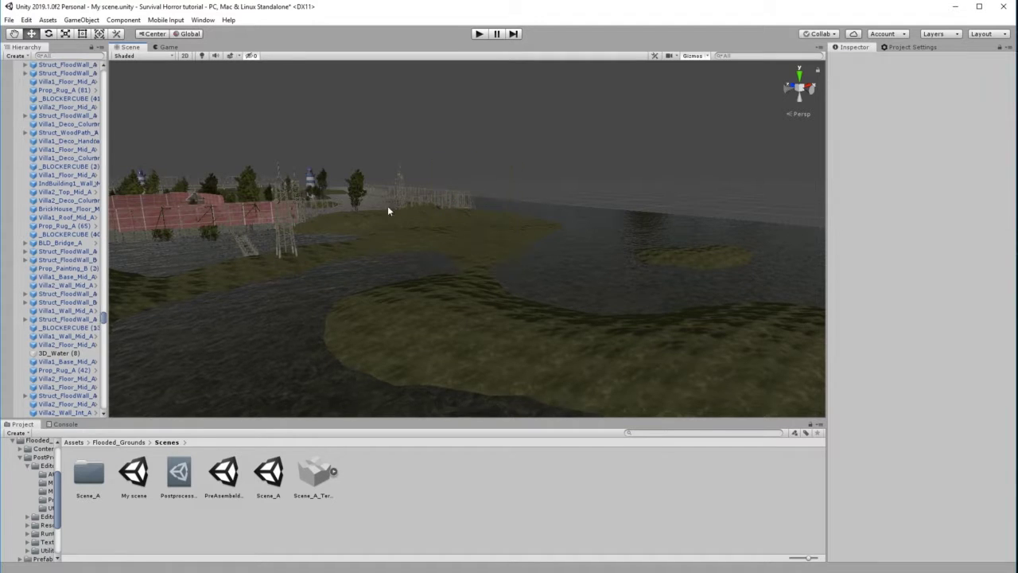
left_click(277, 200)
key("Delete")
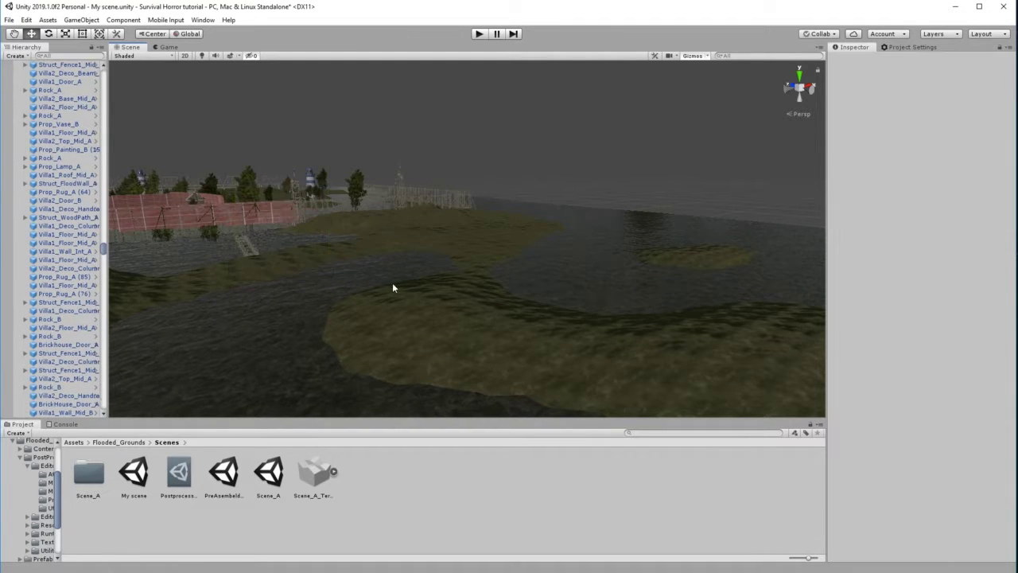
- Survey the grassy shore in front of the trees, red walls and lighthouse for leftover props
scroll(393, 281, "down", 3)
scroll(392, 287, "down", 5)
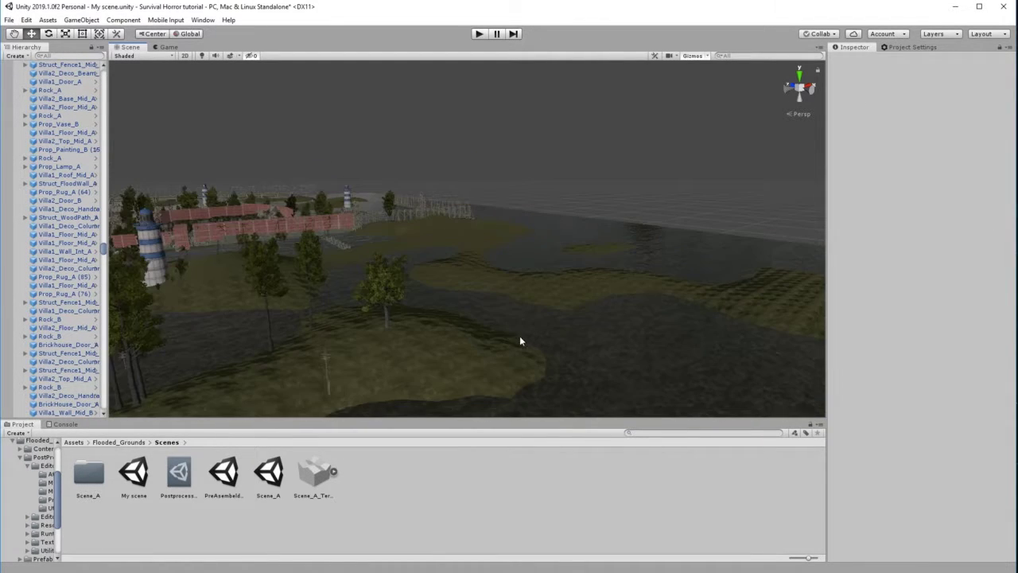
left_click(10, 36)
left_click_drag(731, 282, 600, 303)
right_click_drag(599, 303, 557, 304)
middle_click_drag(647, 304, 434, 268)
scroll(342, 269, "down", 10)
scroll(431, 268, "down", 2)
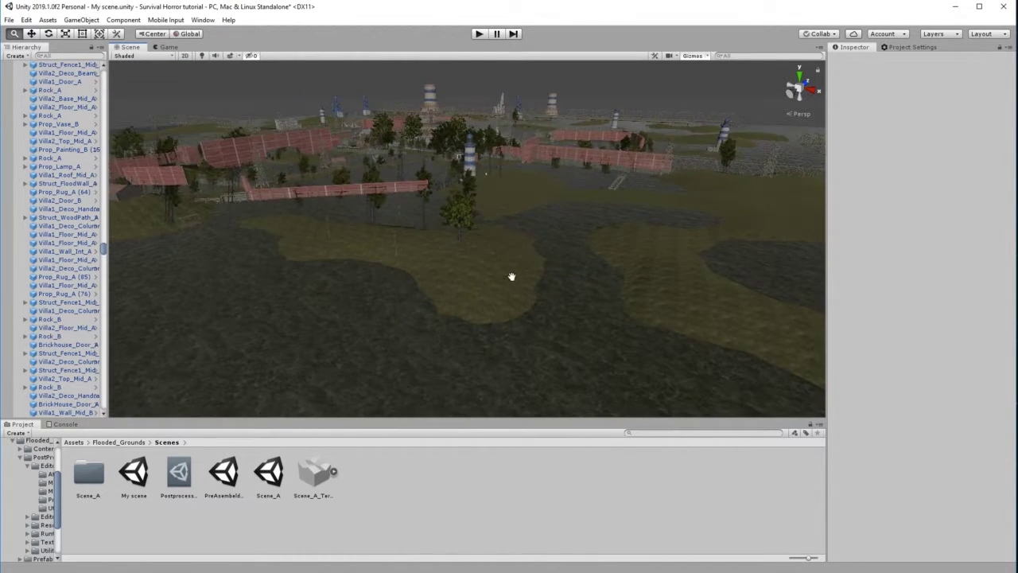
middle_click_drag(511, 276, 586, 300)
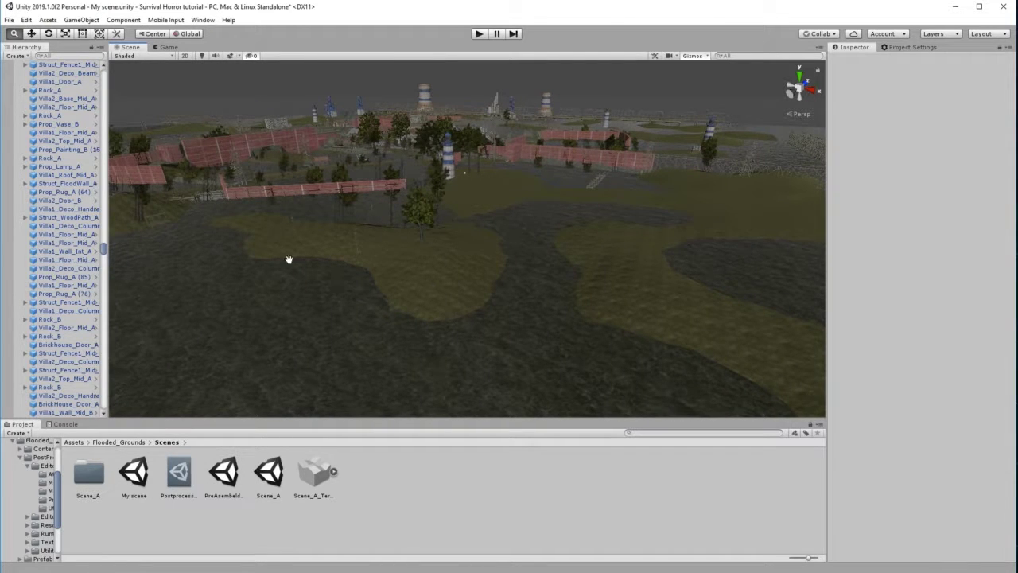
- Delete the two Struct_Pole_A poles on the grassy bank and the third pole in the water behind them
scroll(371, 292, "up", 5)
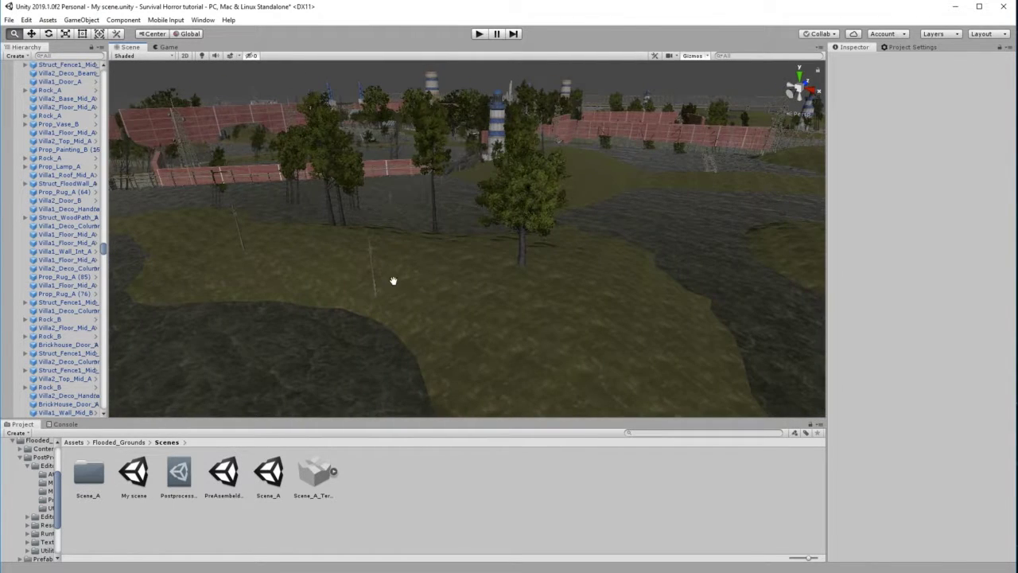
left_click(31, 34)
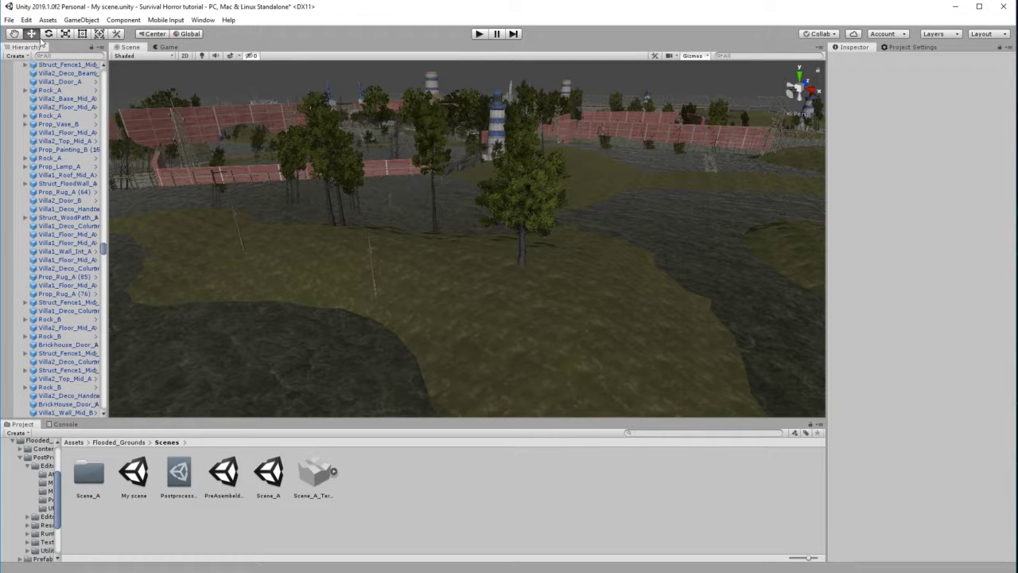
left_click(237, 221)
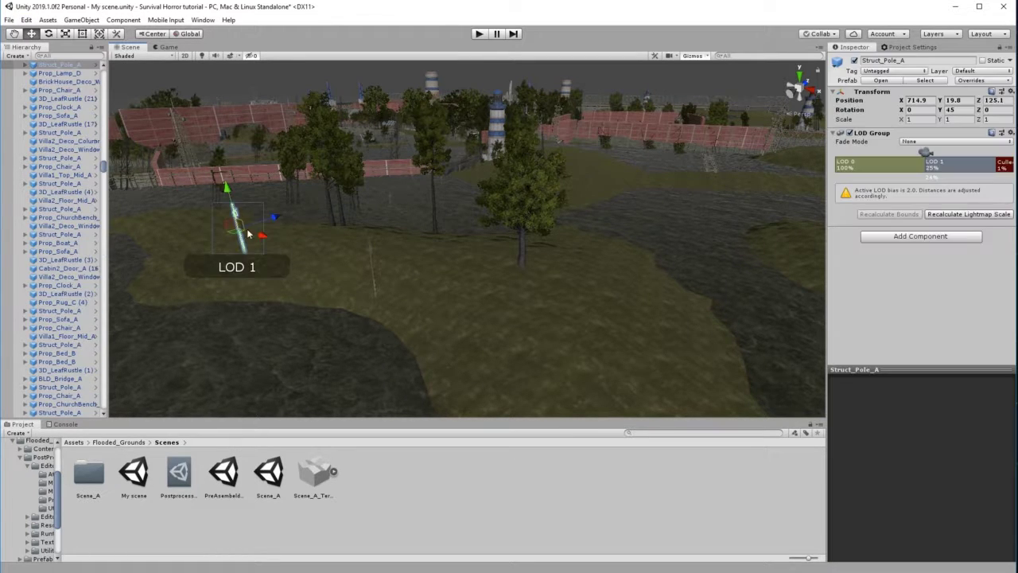
key("Delete")
left_click(371, 261)
key("Delete")
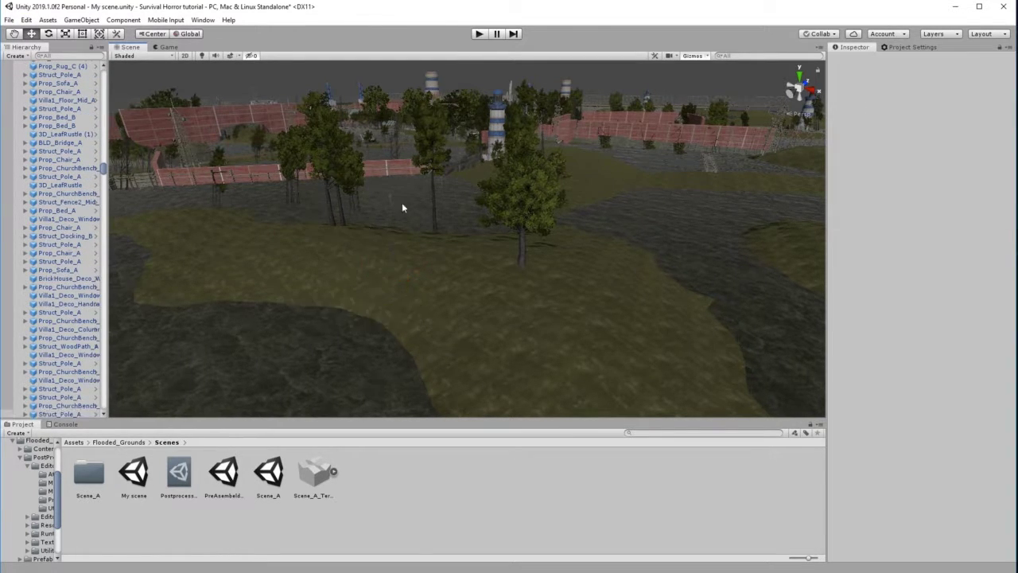
left_click(390, 201)
key("Delete")
- Set the terrain's Paint Trees brush size to 73 and erase the tall trees along the grassy bank in front of the red wall
scroll(487, 285, "up", 5)
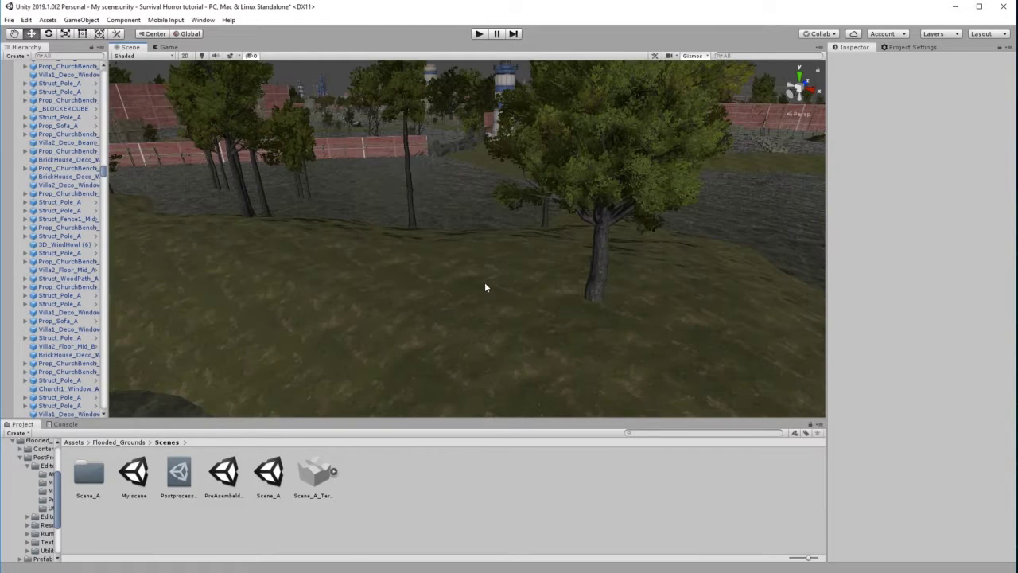
scroll(549, 324, "down", 5)
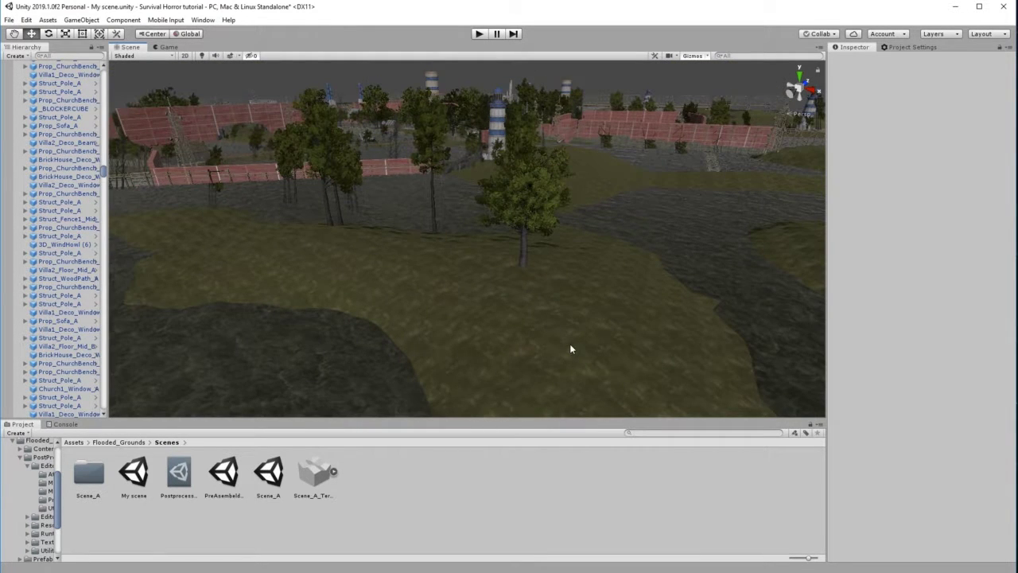
left_click(435, 304)
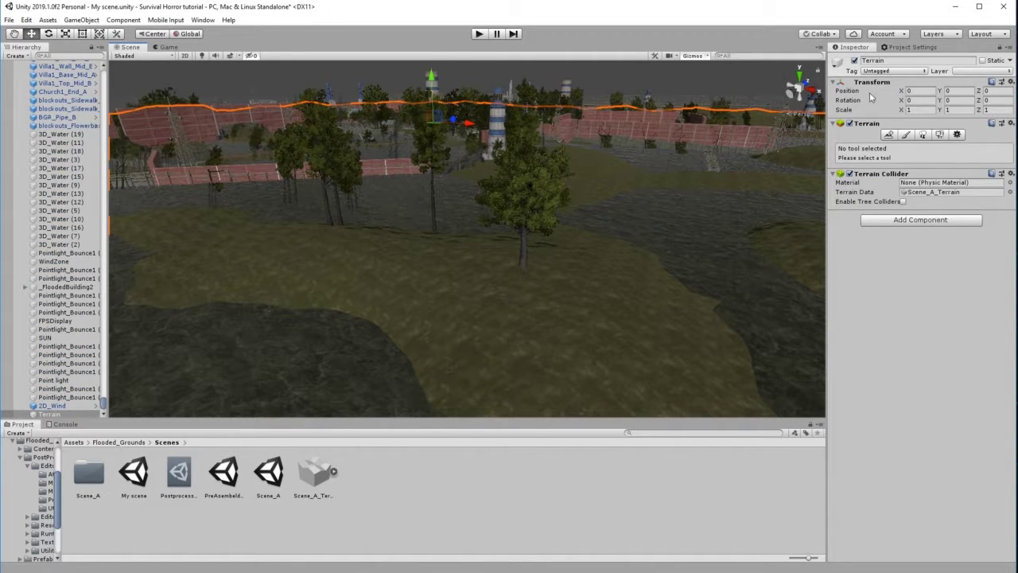
left_click(922, 135)
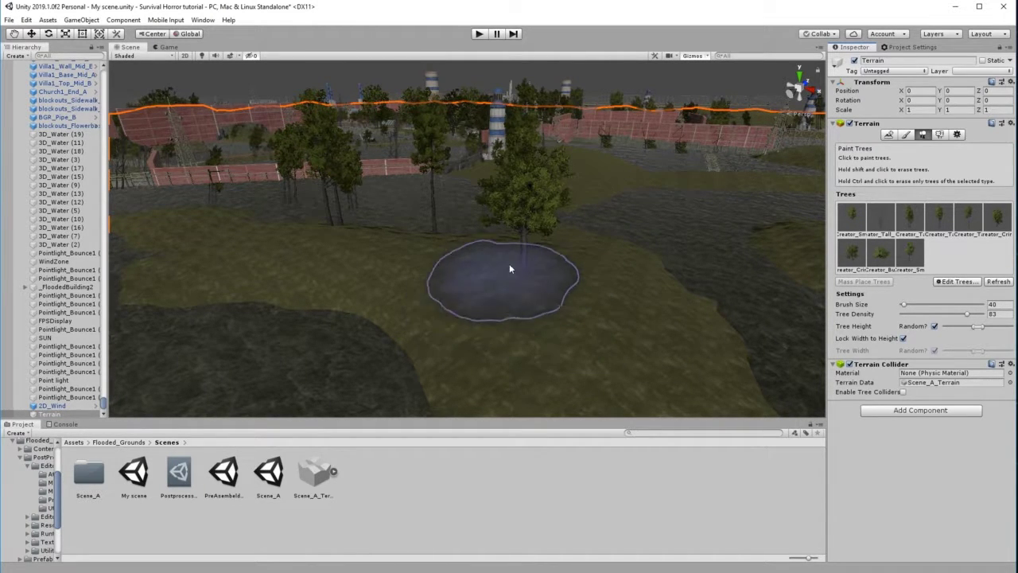
left_click_drag(902, 306, 906, 309)
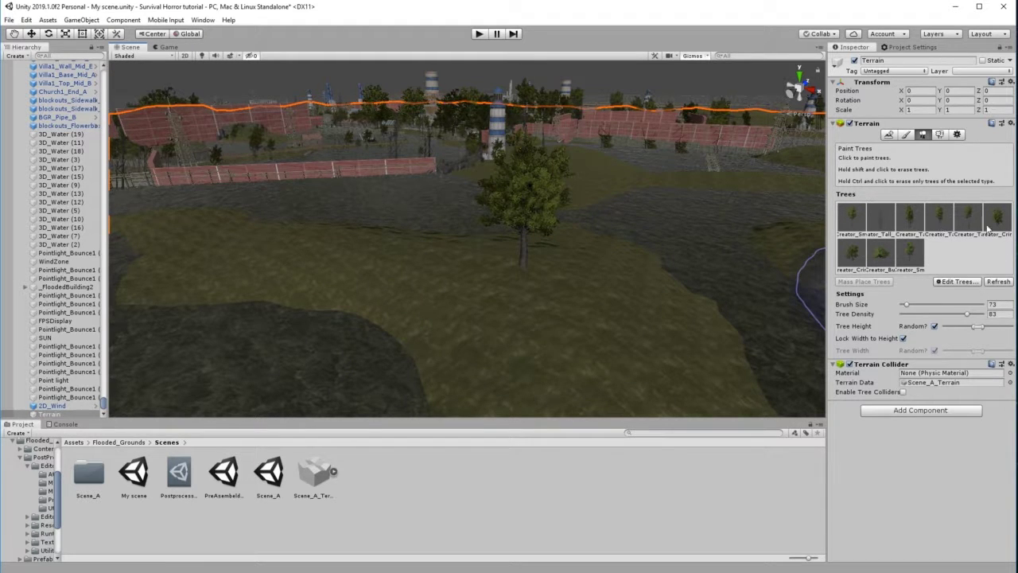
- Try to erase the remaining leafy tree on the grassy bank with the tree brush, going through the available tree types
left_click(907, 256)
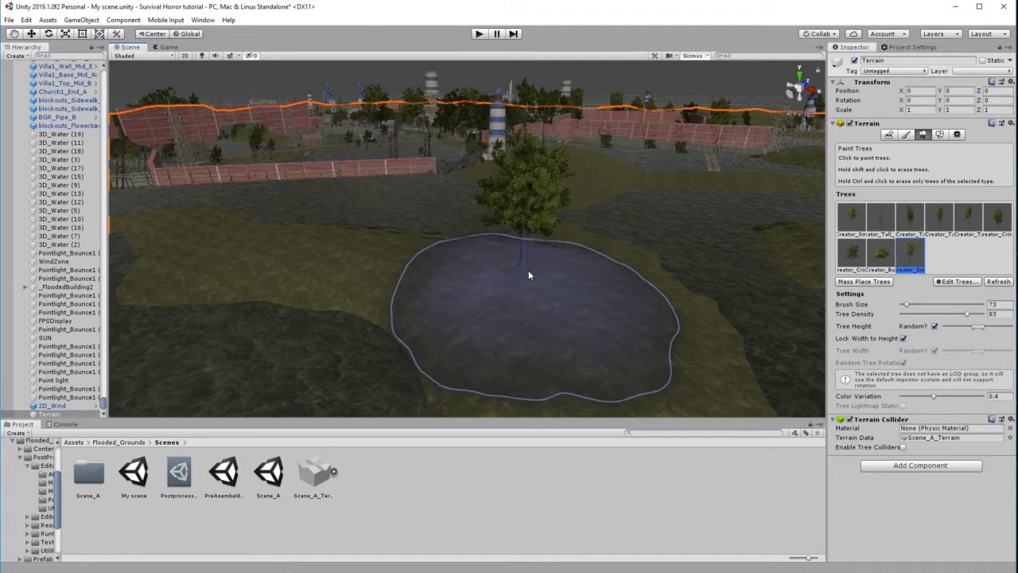
left_click(881, 253)
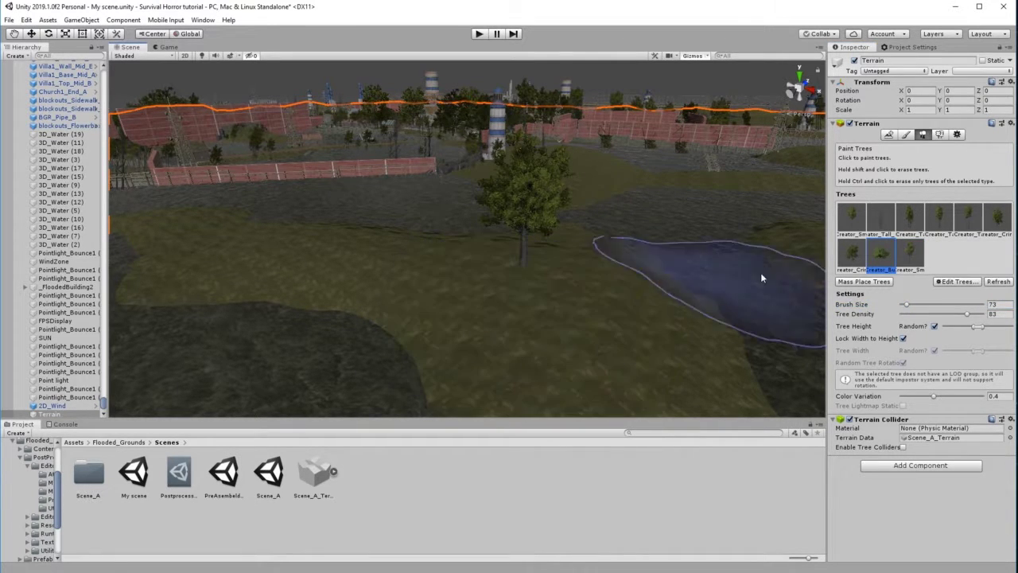
left_click(851, 253)
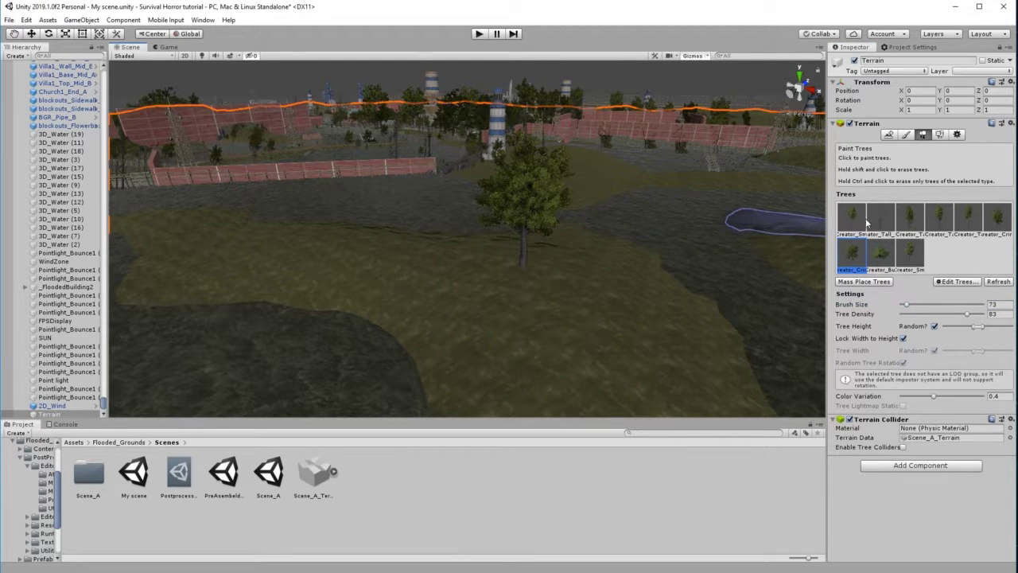
left_click(907, 221)
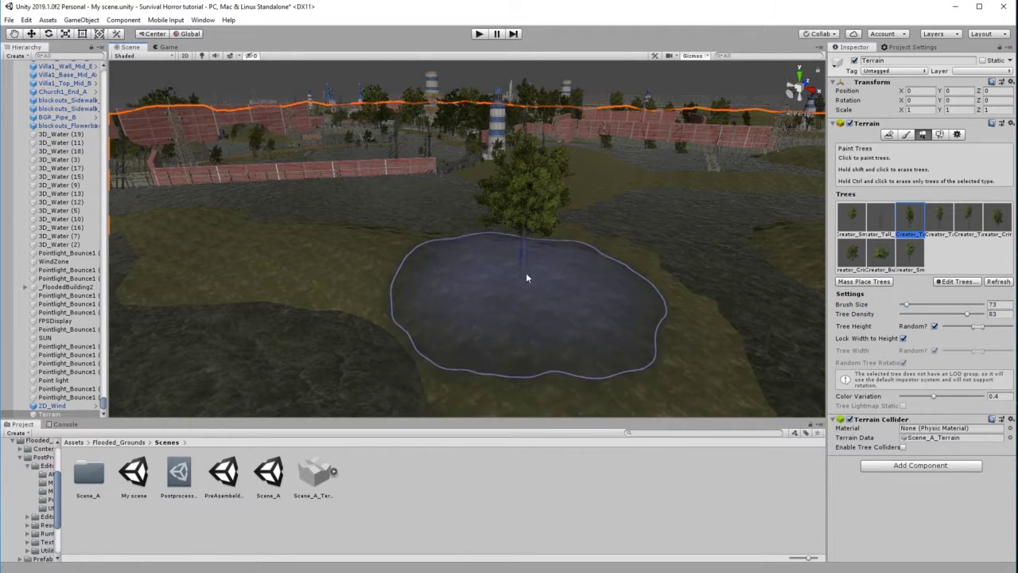
left_click(940, 220)
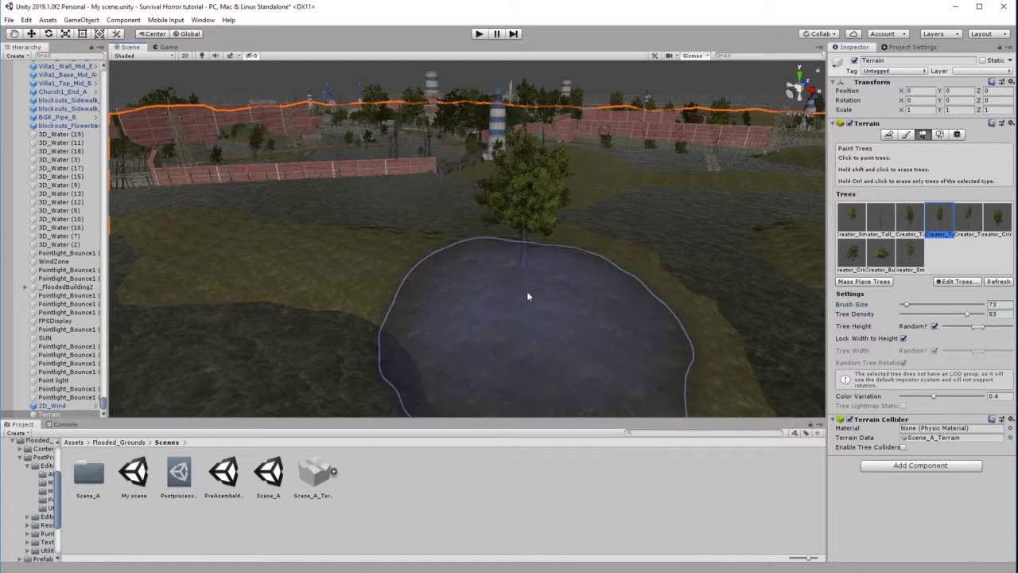
left_click(968, 220)
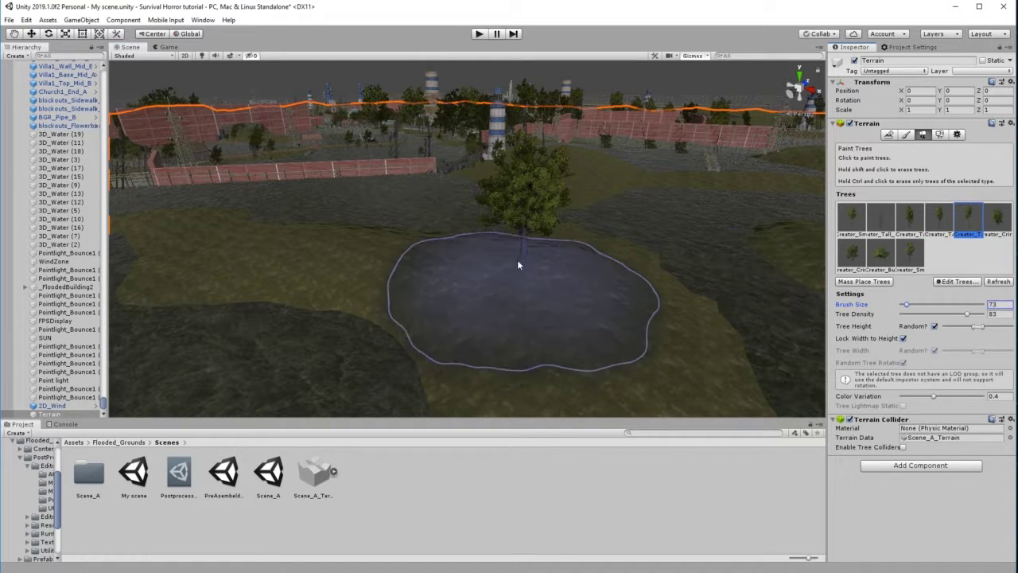
left_click(1003, 216)
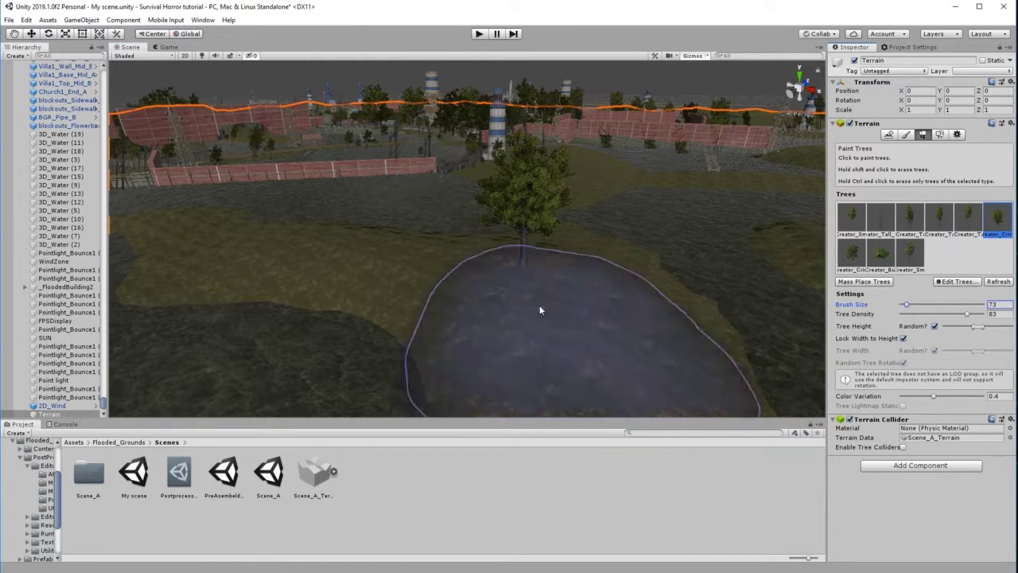
left_click(875, 216)
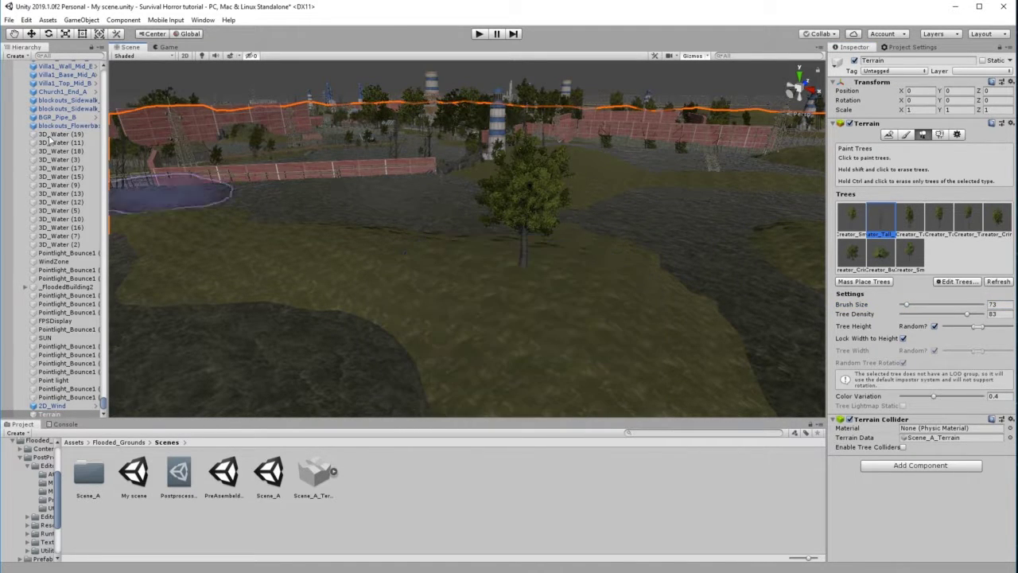
- Delete the remaining TreeCreator_Crinkly_A (1) tree object from the grassy bank
left_click(31, 34)
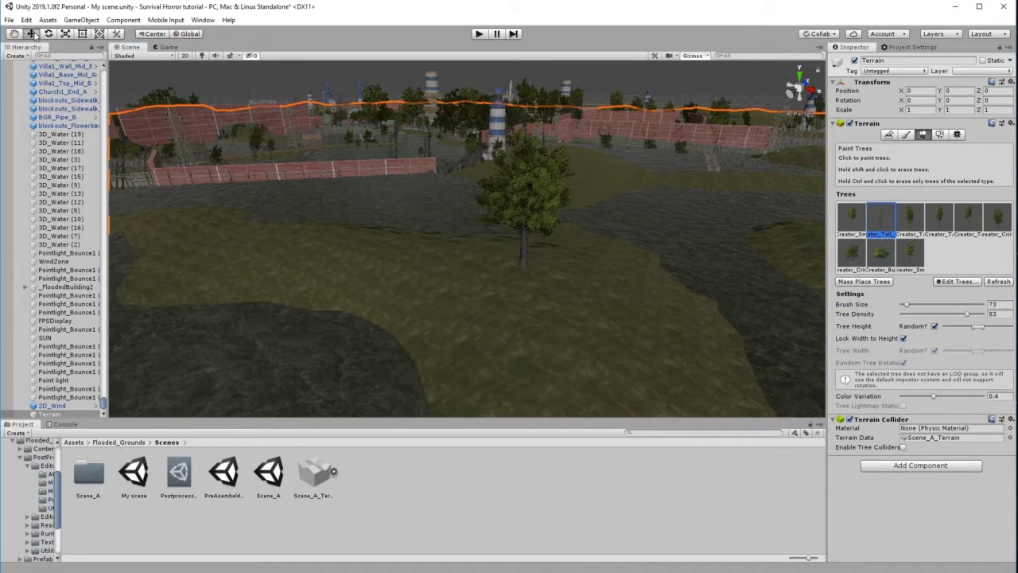
left_click(523, 243)
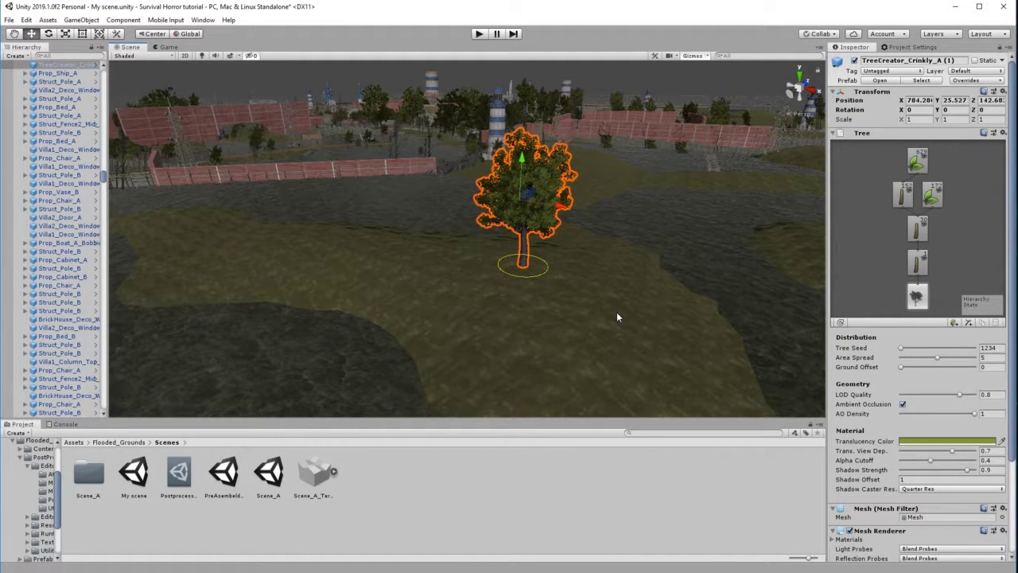
key("Delete")
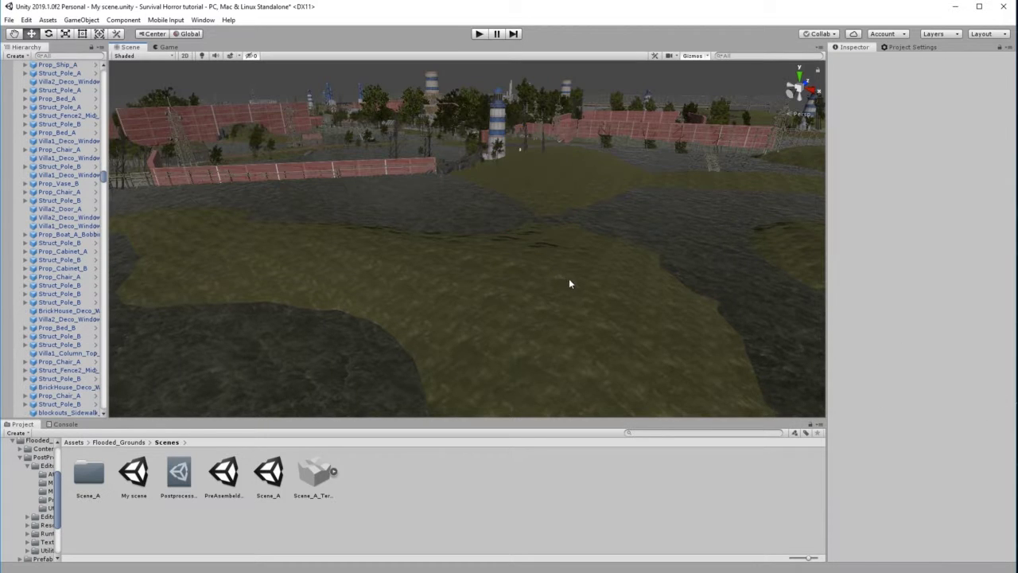
- Lower the cleared grassy island in front of the red wall into the water with the terrain's Raise or Lower Terrain brush
left_click(13, 34)
right_click_drag(545, 227, 711, 284)
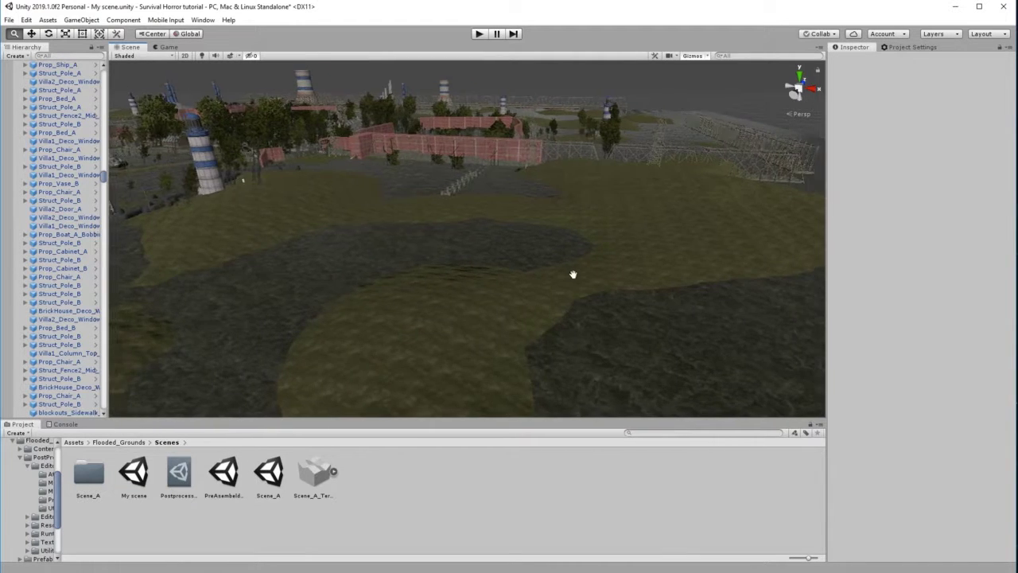
left_click_drag(572, 275, 751, 269)
scroll(584, 303, "down", 3)
scroll(584, 304, "down", 2)
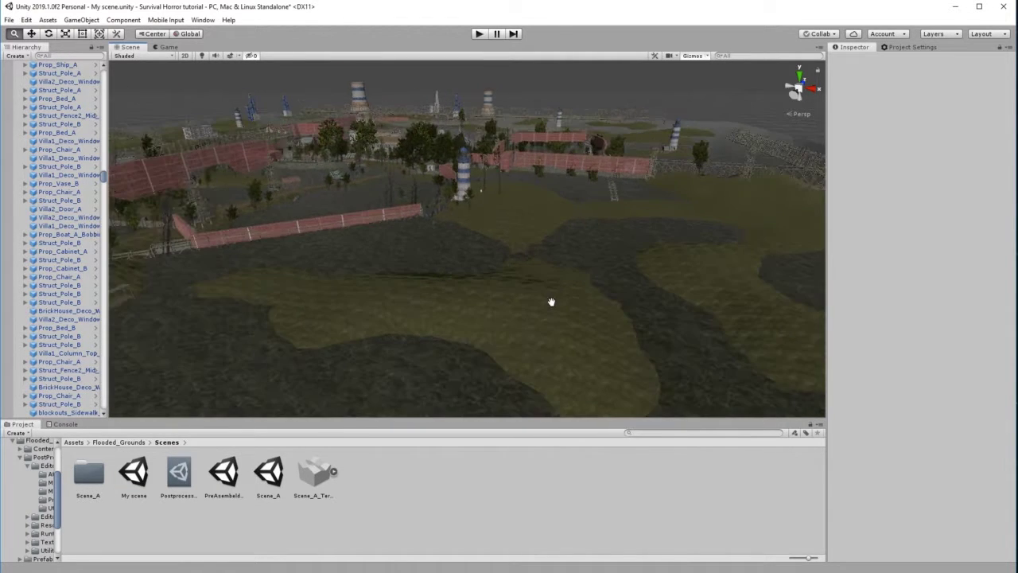
left_click_drag(551, 302, 543, 269)
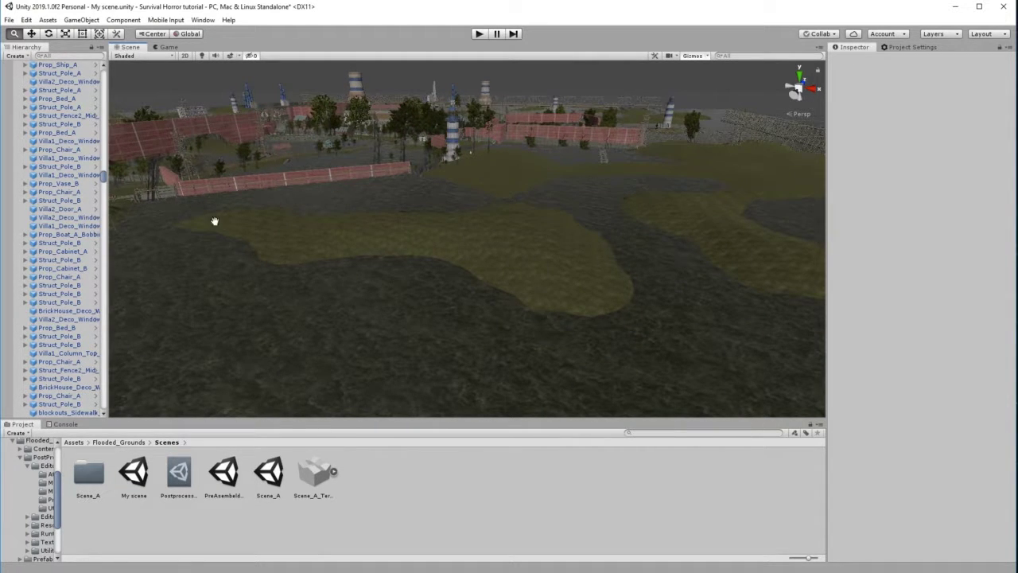
left_click(31, 33)
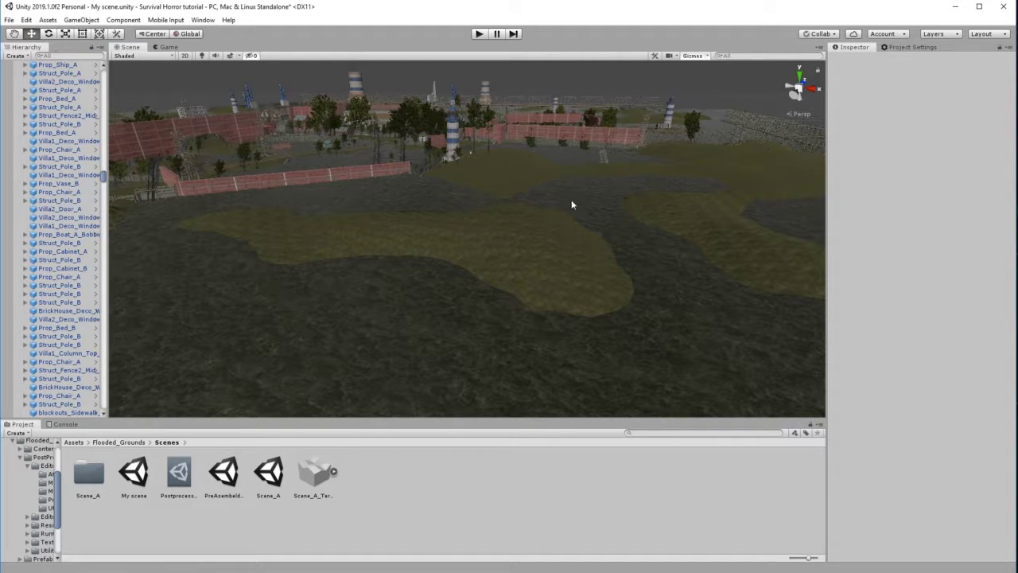
left_click(537, 245)
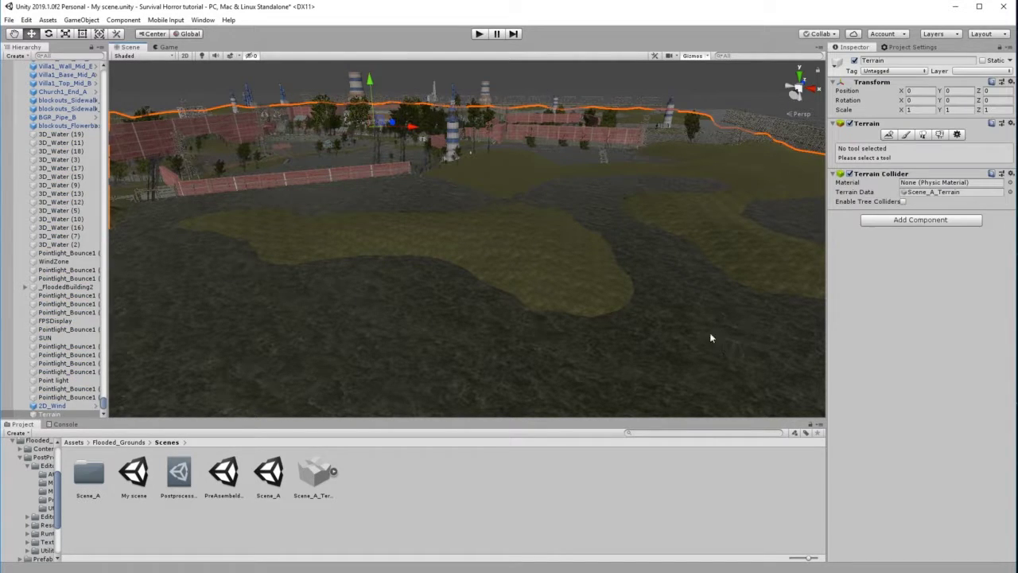
left_click(890, 135)
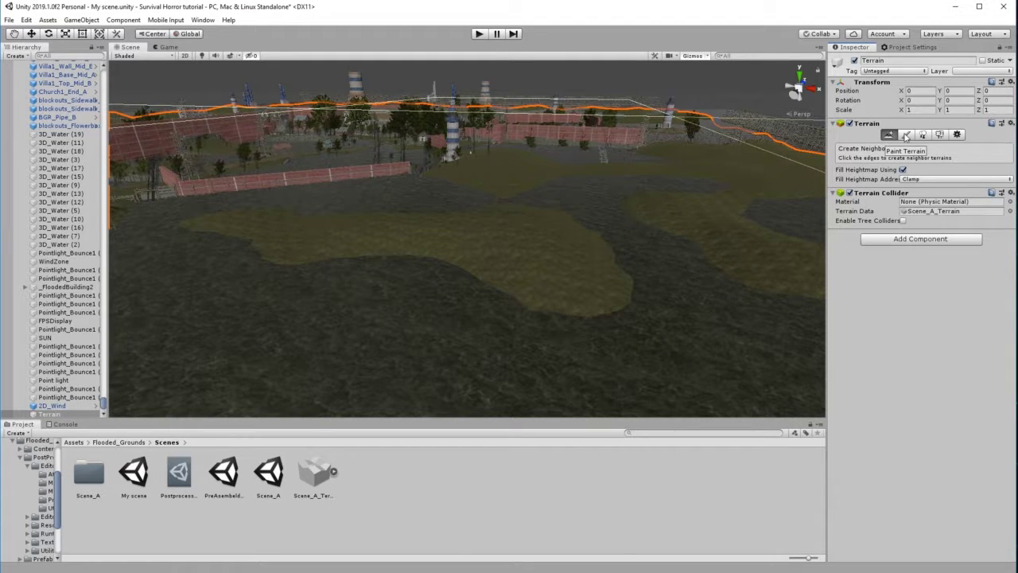
left_click(906, 135)
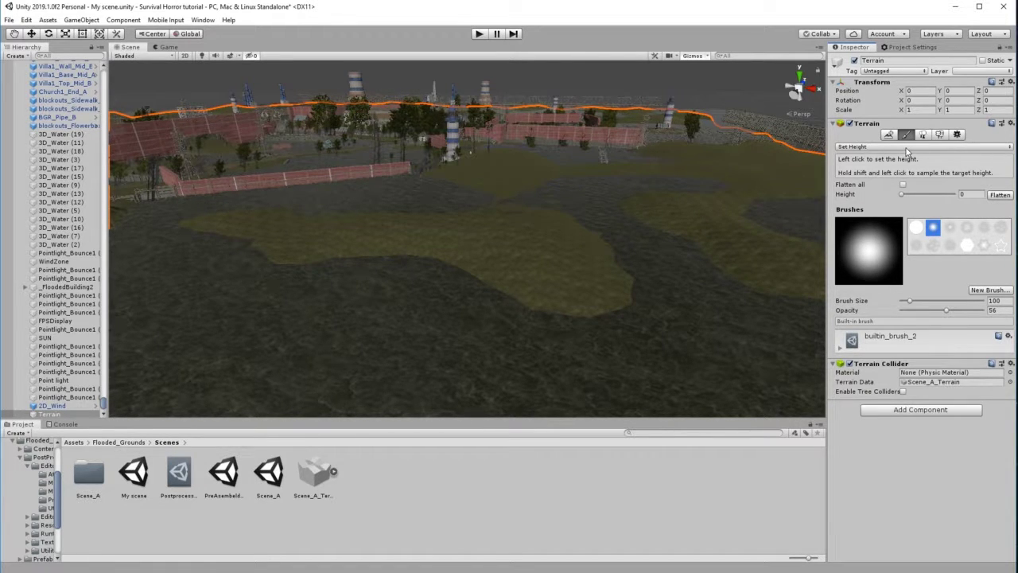
left_click(906, 148)
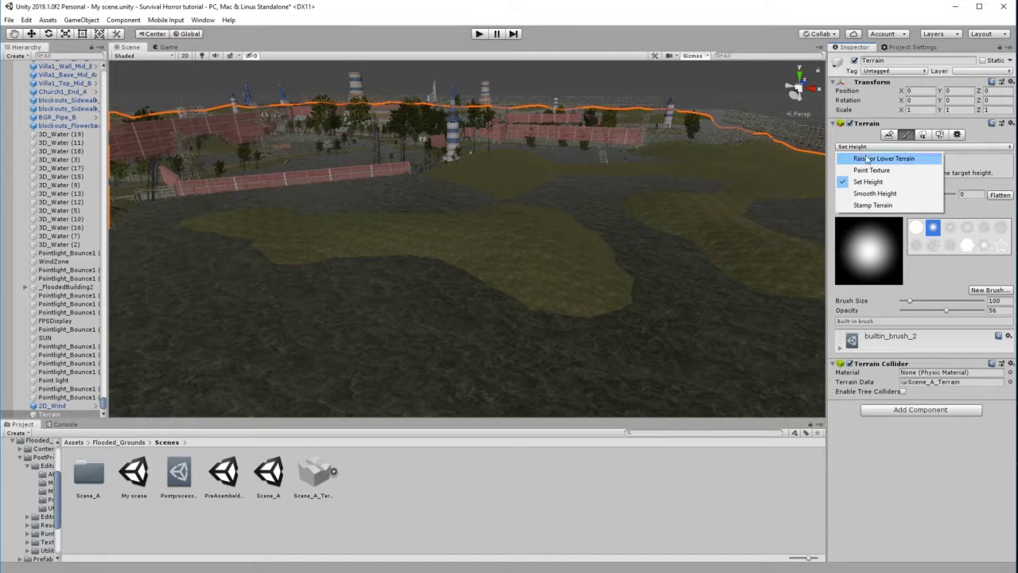
left_click(897, 159)
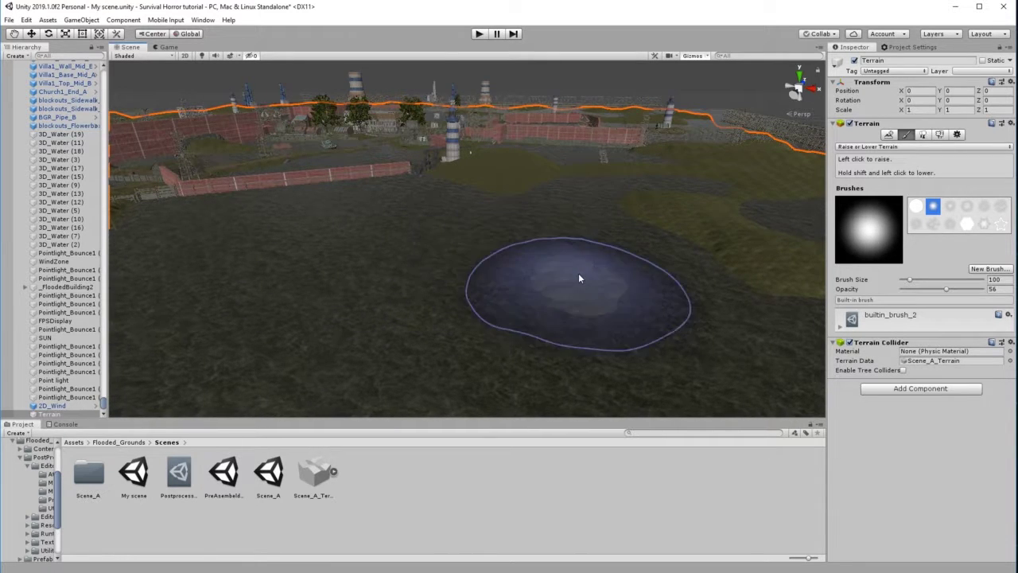
- Lower the neighbouring grassy mound near the far shore with the same size 100 terrain brush
scroll(520, 234, "down", 8)
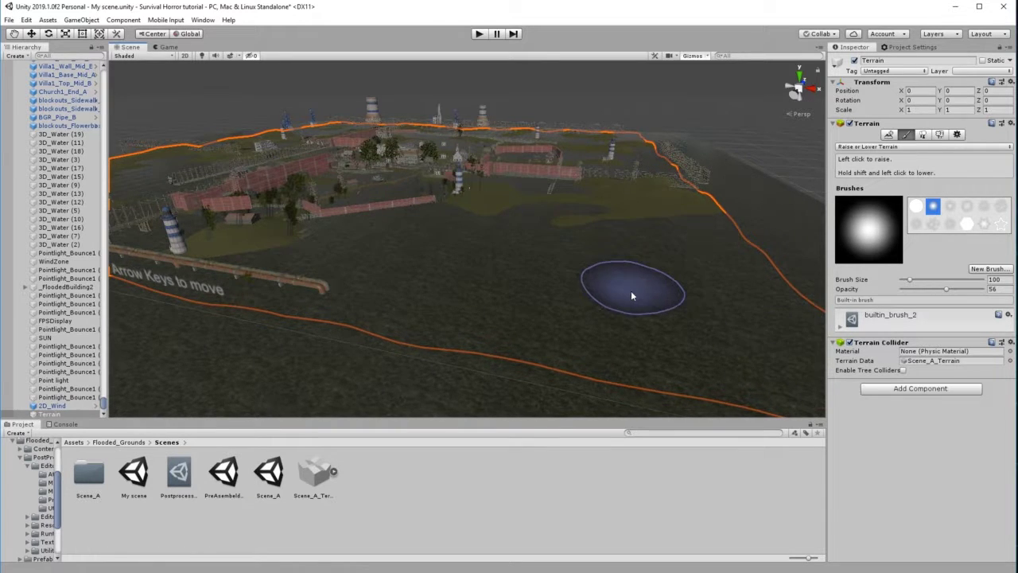
scroll(633, 293, "down", 2)
scroll(634, 292, "up", 4)
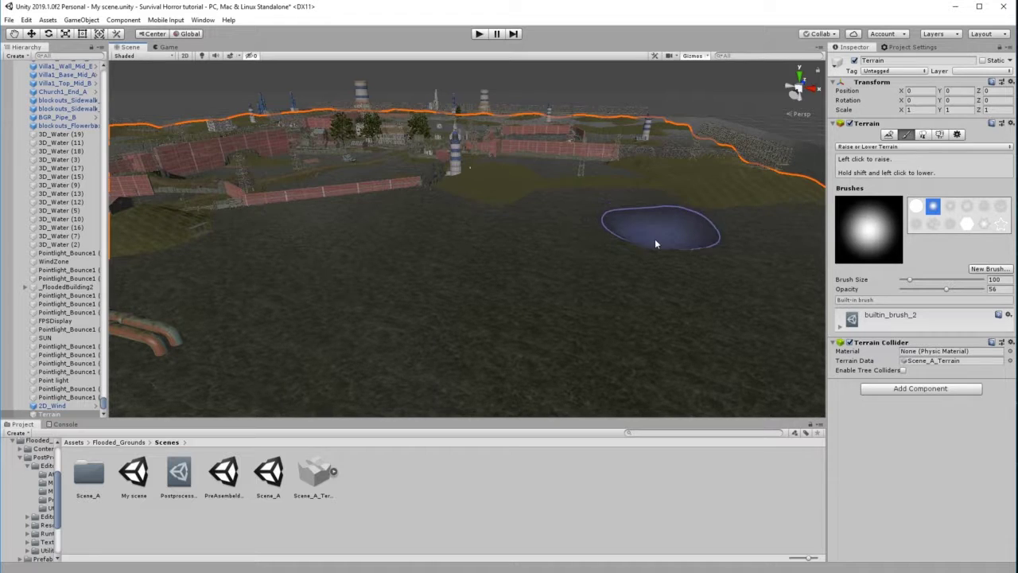
scroll(662, 252, "up", 3)
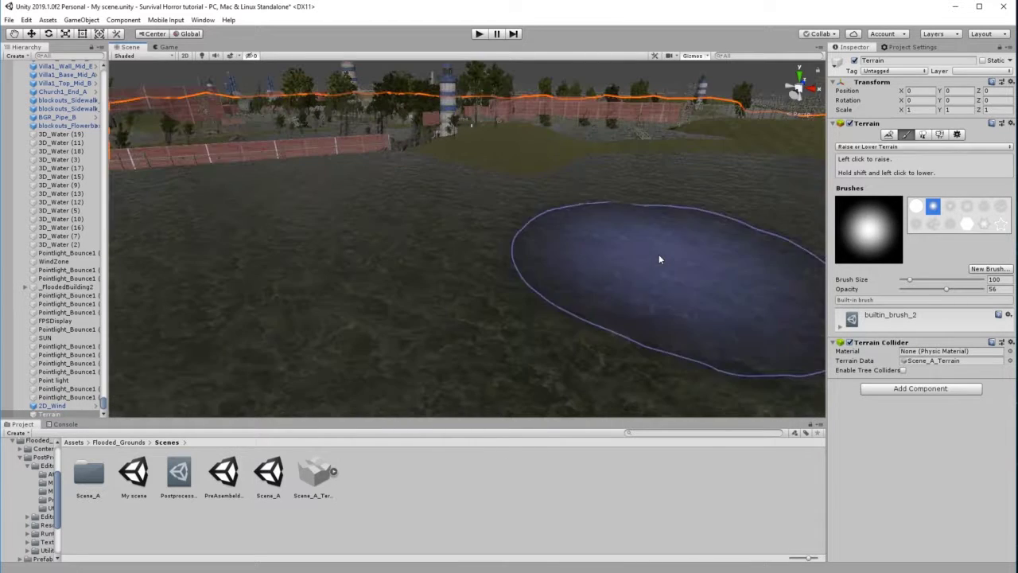
- Survey the shoreline by the lighthouse and the open water out to the terrain's outer edge
left_click(14, 34)
left_click_drag(692, 195, 490, 286)
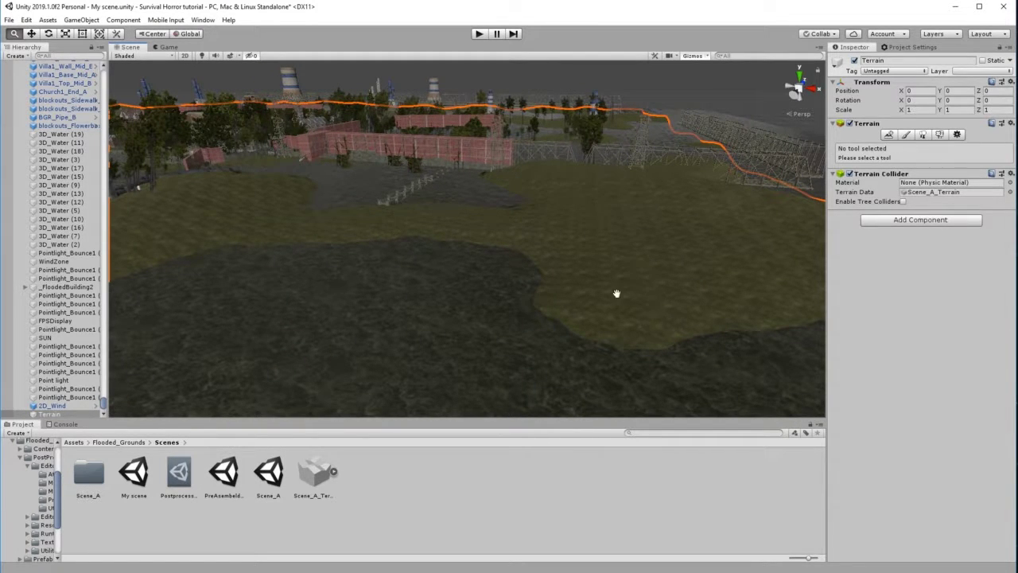
scroll(616, 294, "down", 3)
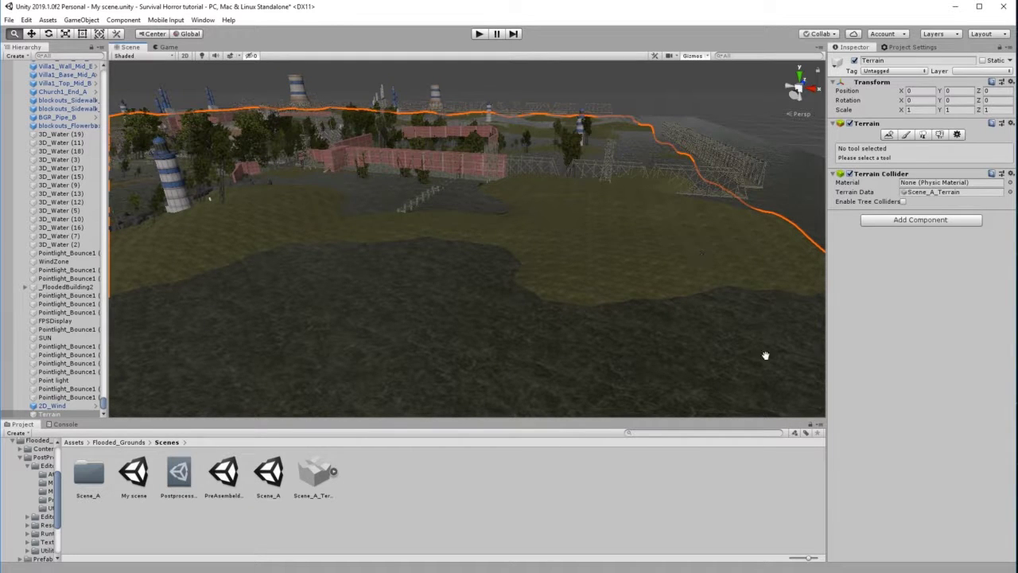
left_click_drag(554, 258, 656, 255)
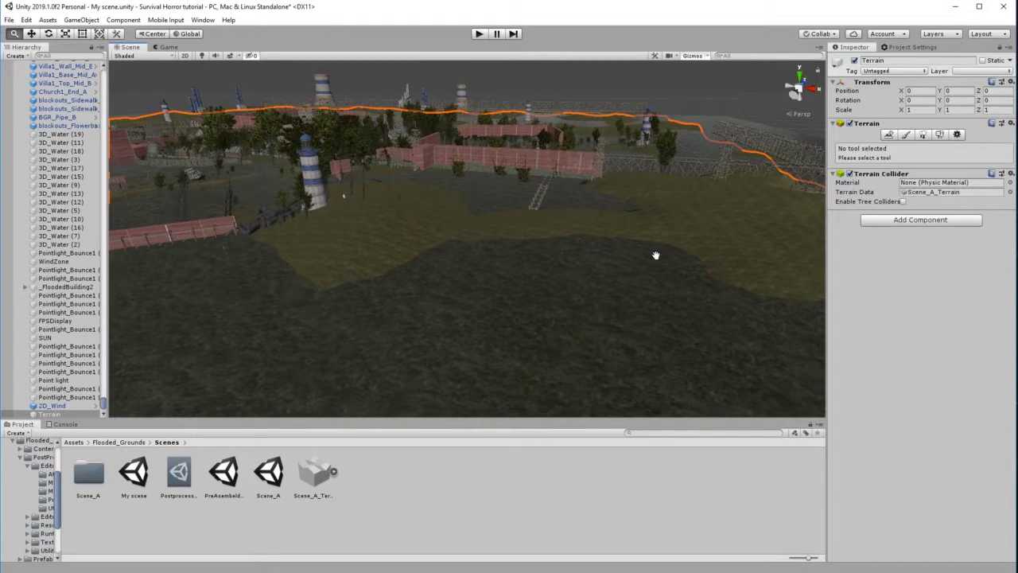
scroll(432, 257, "up", 4)
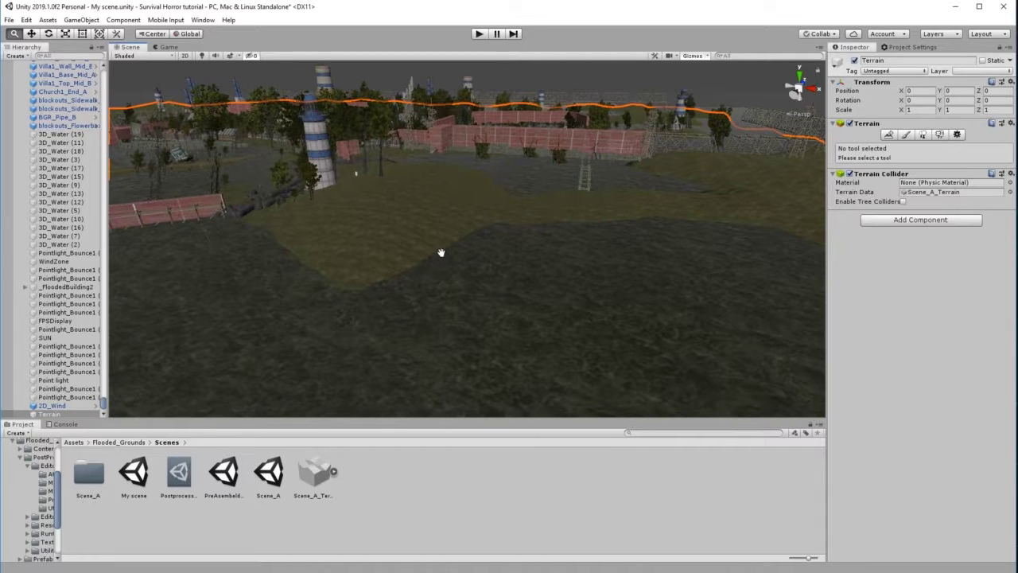
scroll(439, 253, "up", 1)
right_click_drag(488, 259, 1014, 252)
right_click_drag(277, 264, 516, 258)
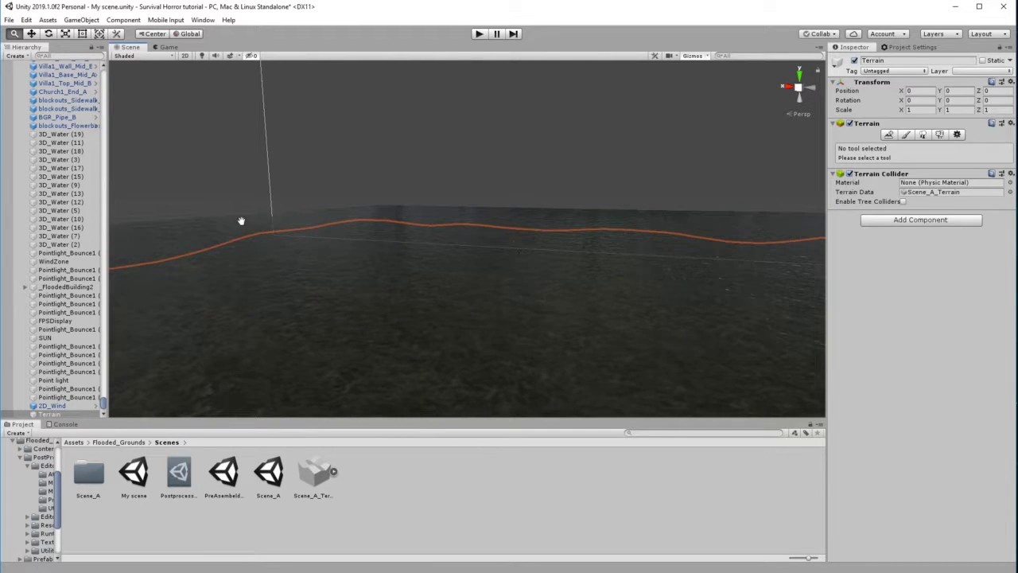